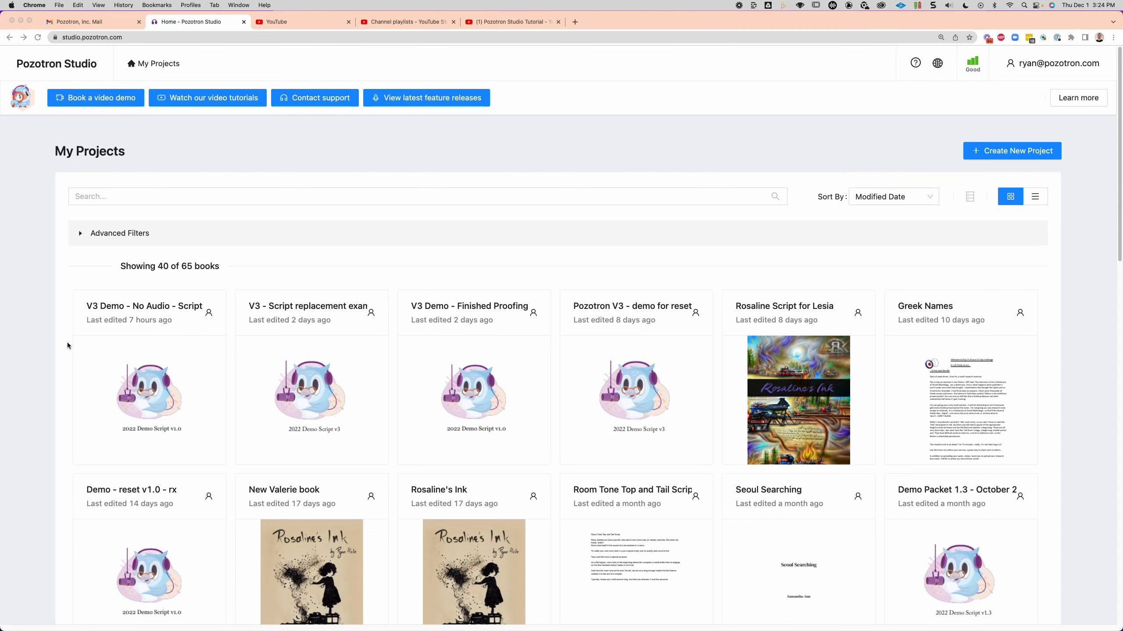
# - Open the Rosaline's Ink project and go to its pronunciation research
pyautogui.scroll(-2, 430, 335)
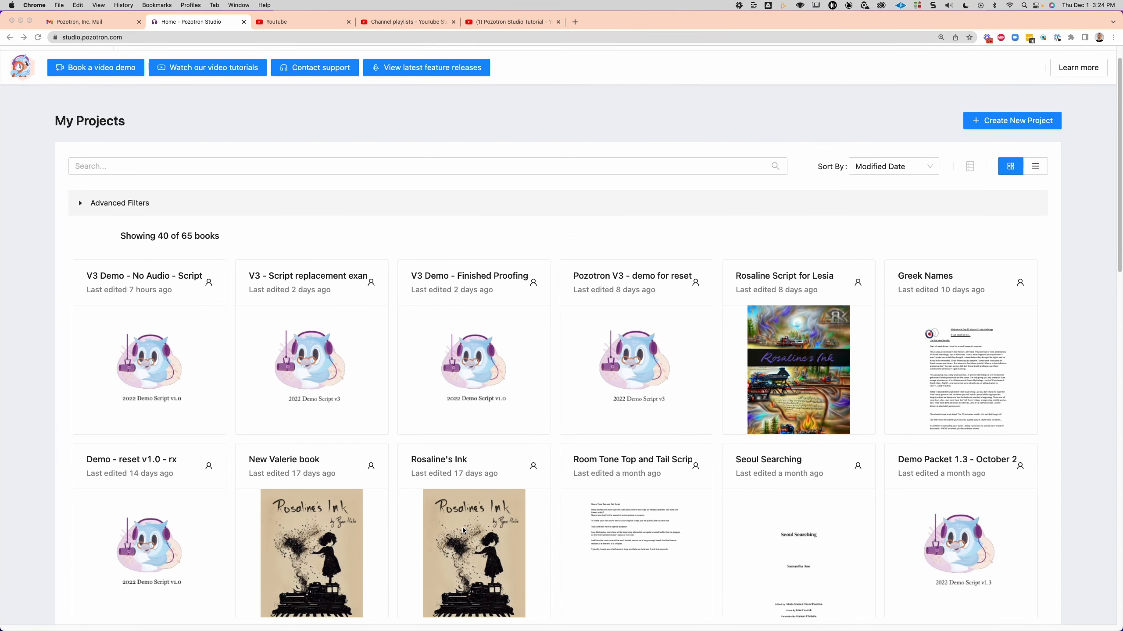
pyautogui.click(481, 525)
pyautogui.click(481, 526)
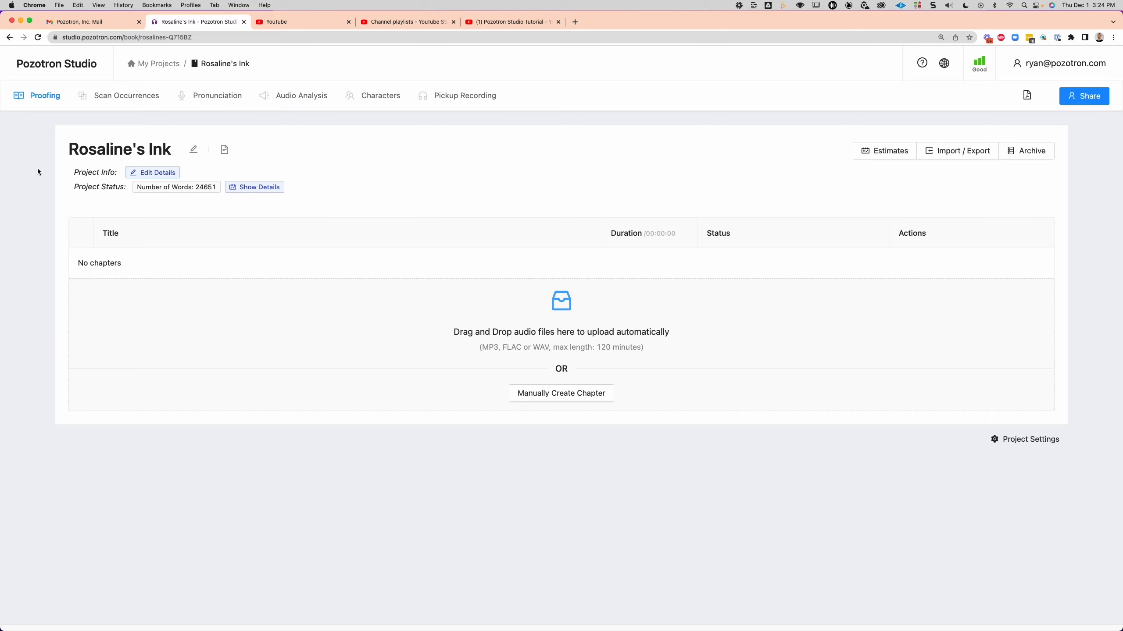
pyautogui.click(228, 102)
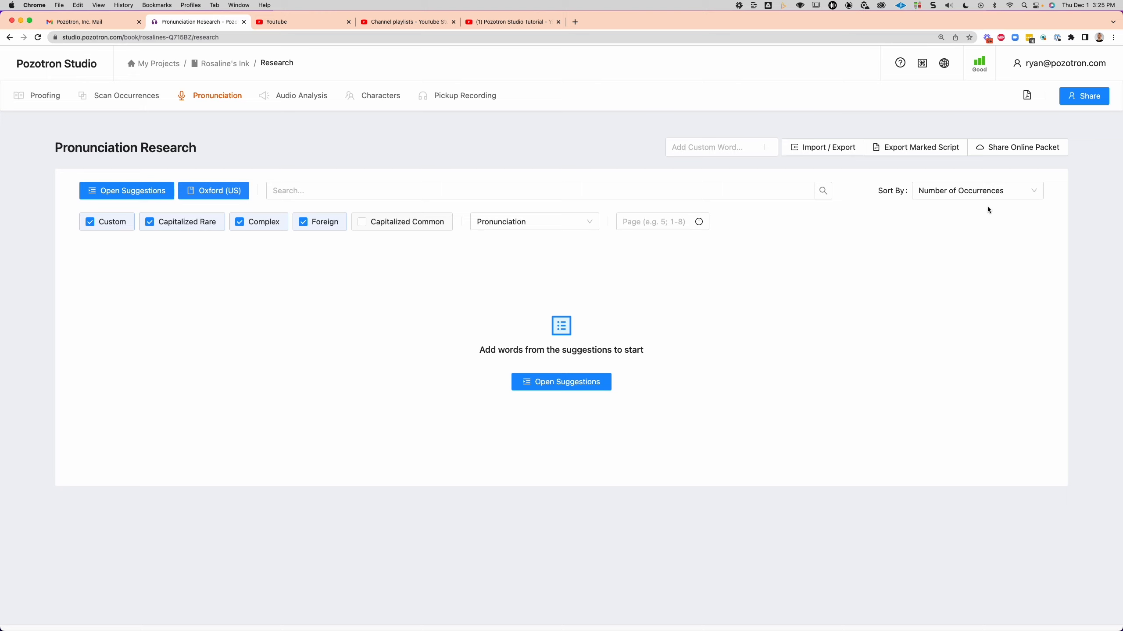
# - Sort the research words by First Occurrence and view the default pronunciation dictionary choices without changing the dictionary
pyautogui.click(1021, 194)
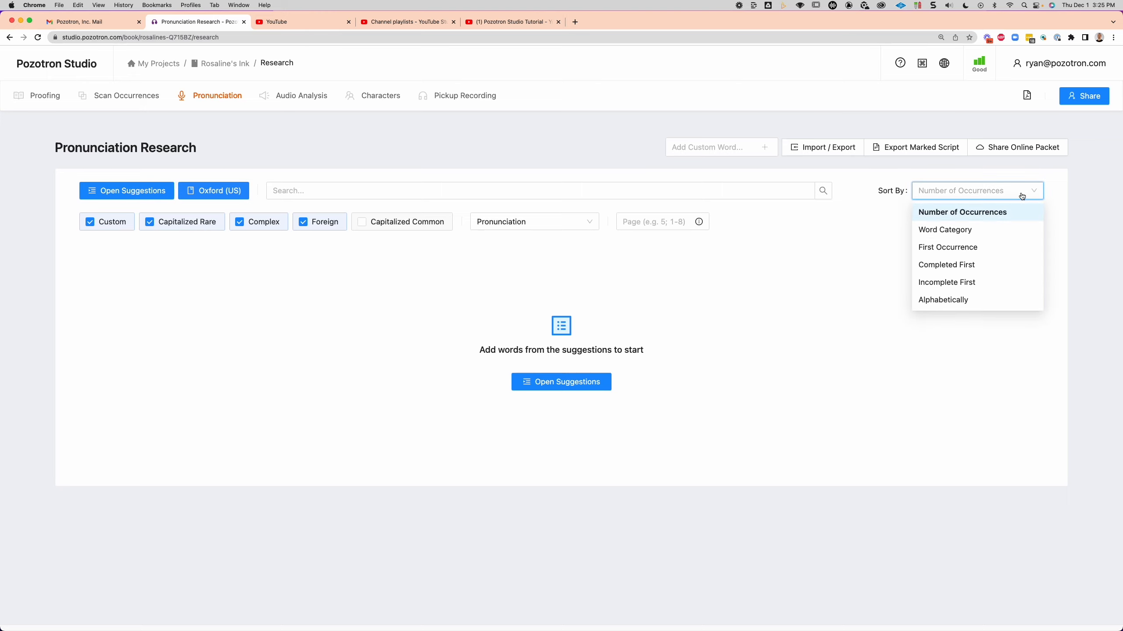
pyautogui.click(962, 251)
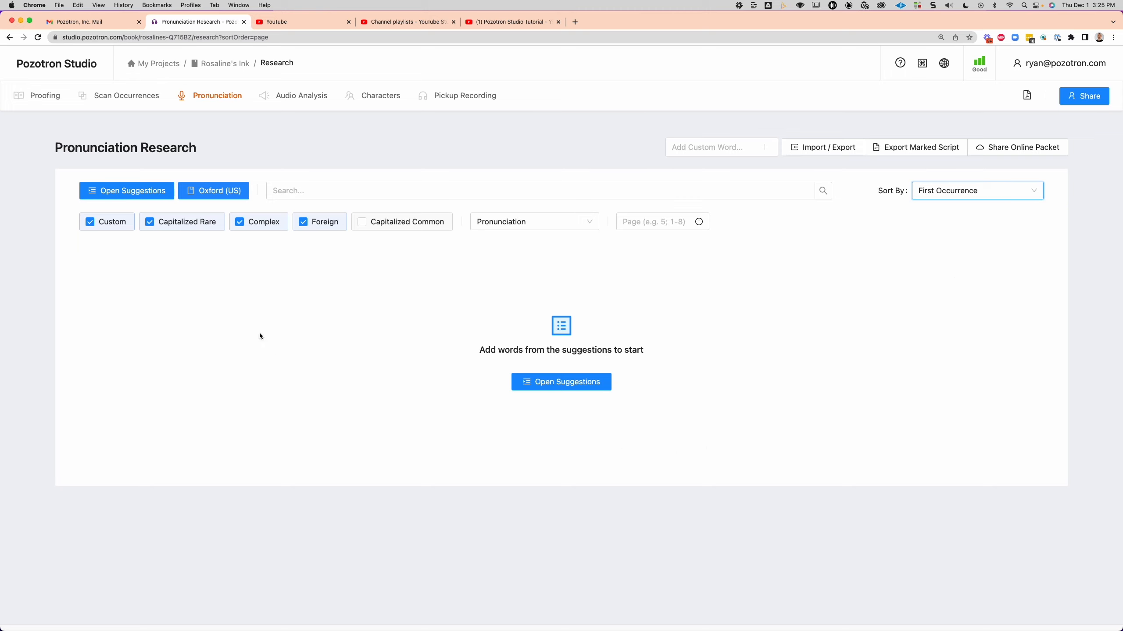
pyautogui.click(219, 192)
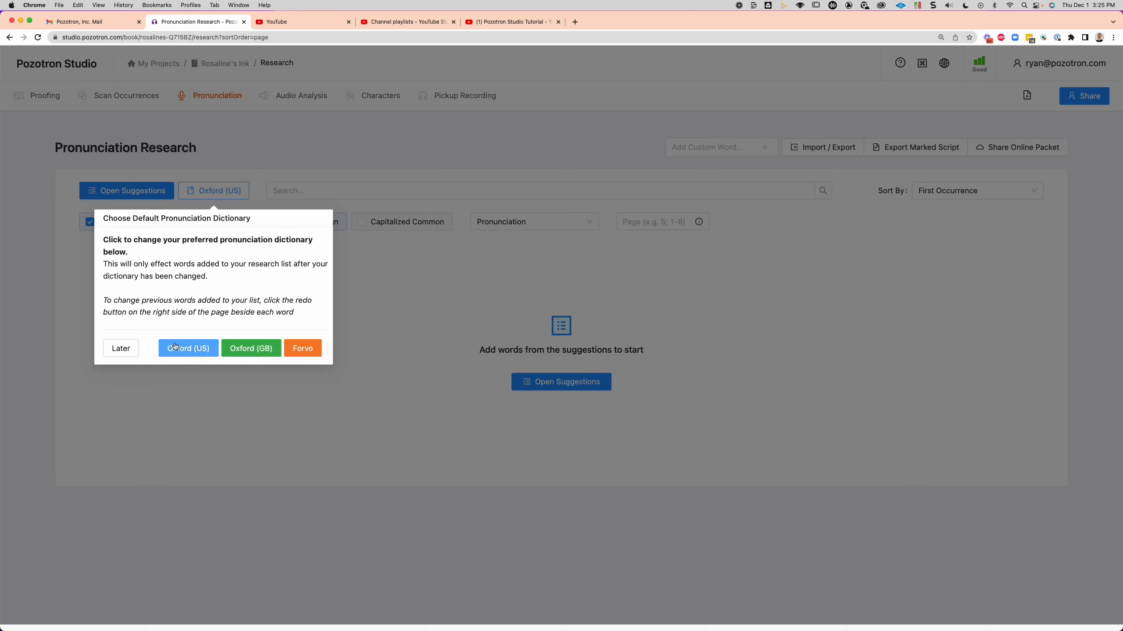
pyautogui.click(129, 354)
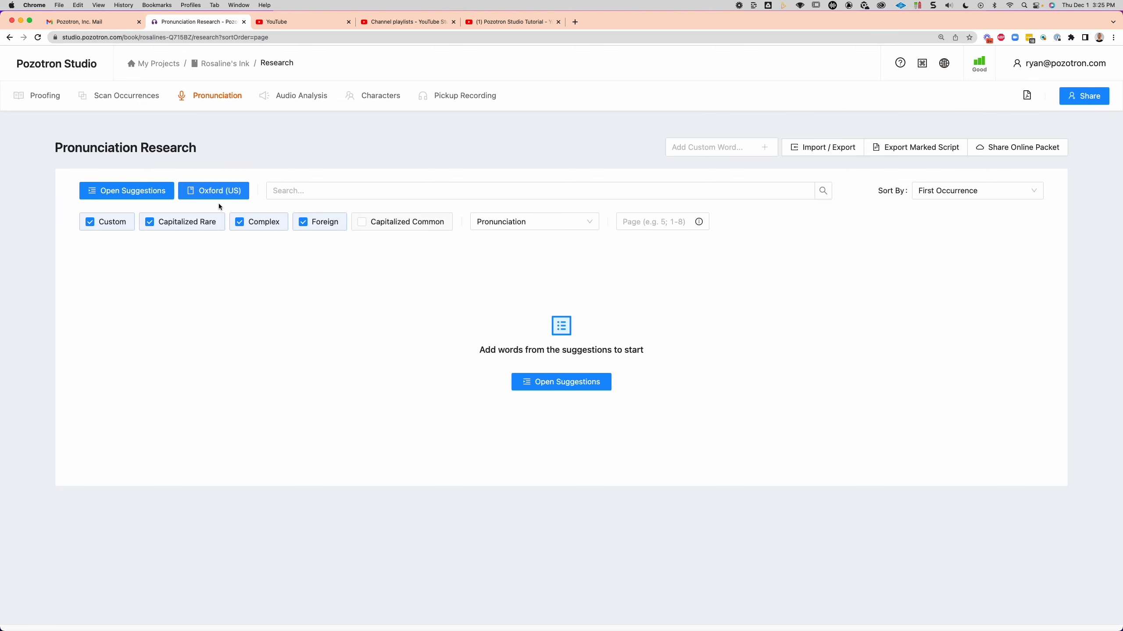
# - Open the word suggestions and review the suggested words with their counts, pages and categories
pyautogui.click(575, 384)
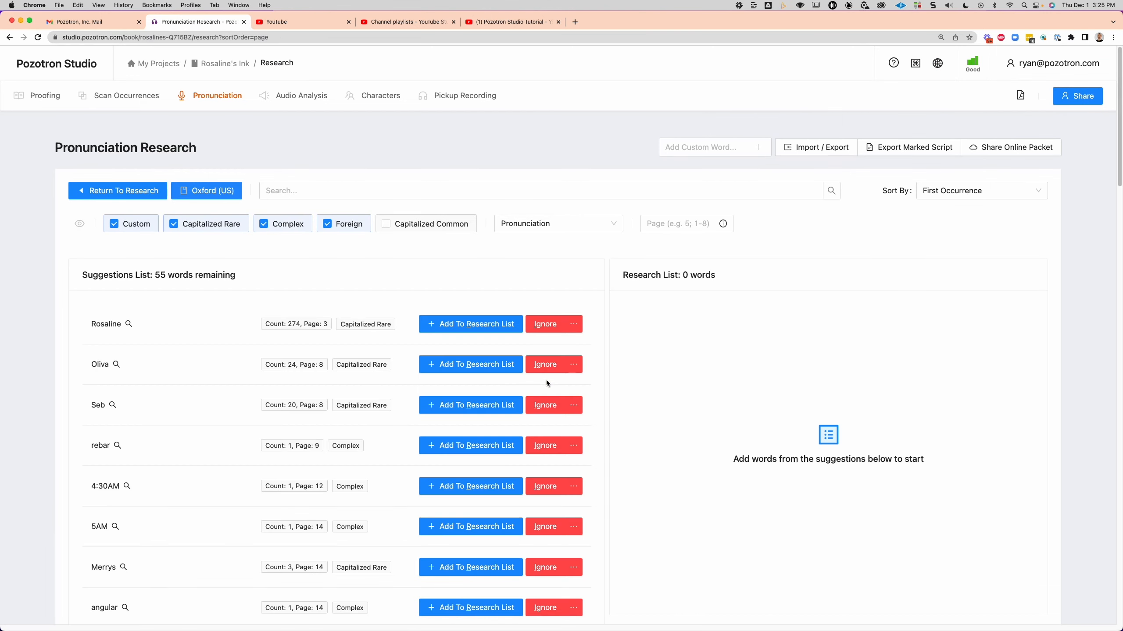
pyautogui.scroll(-1, 37, 277)
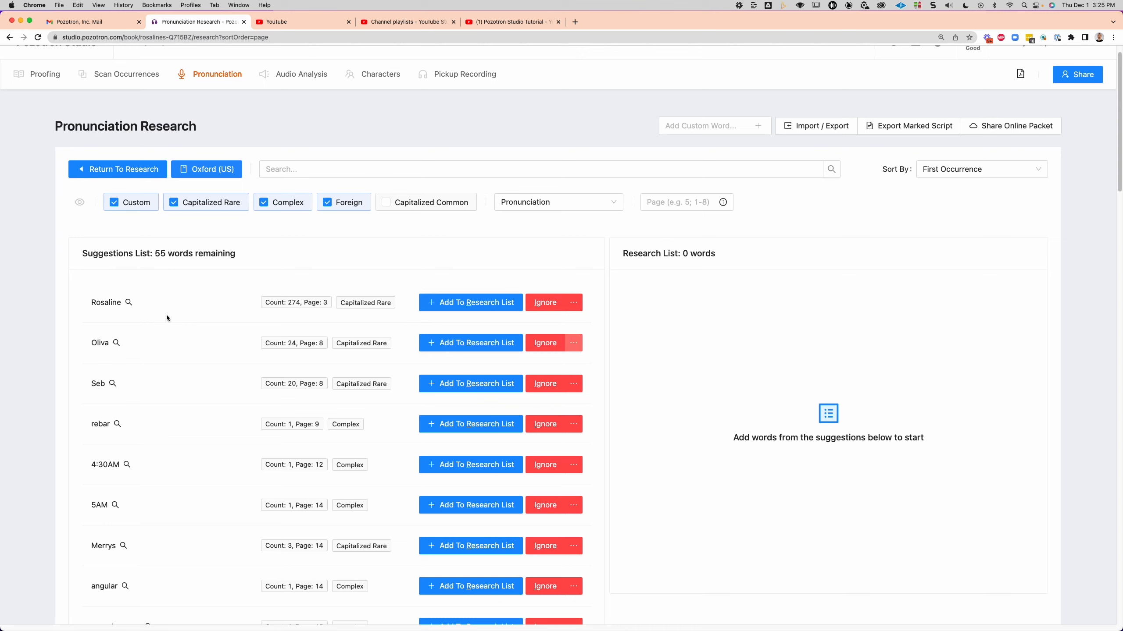
pyautogui.scroll(-1, 62, 314)
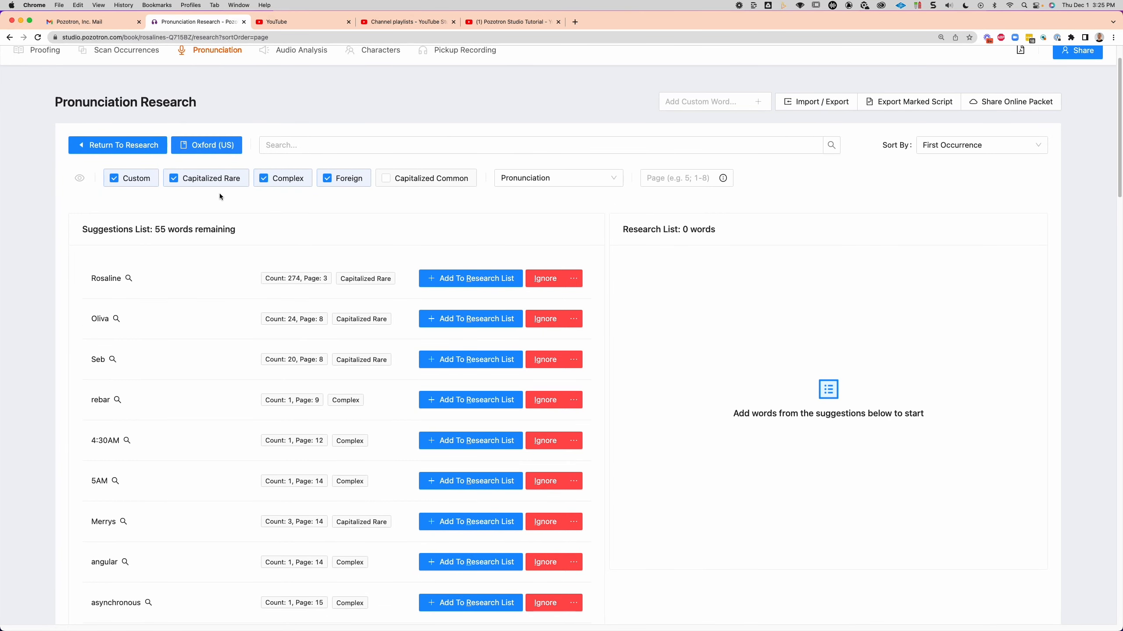
pyautogui.scroll(-3, 45, 222)
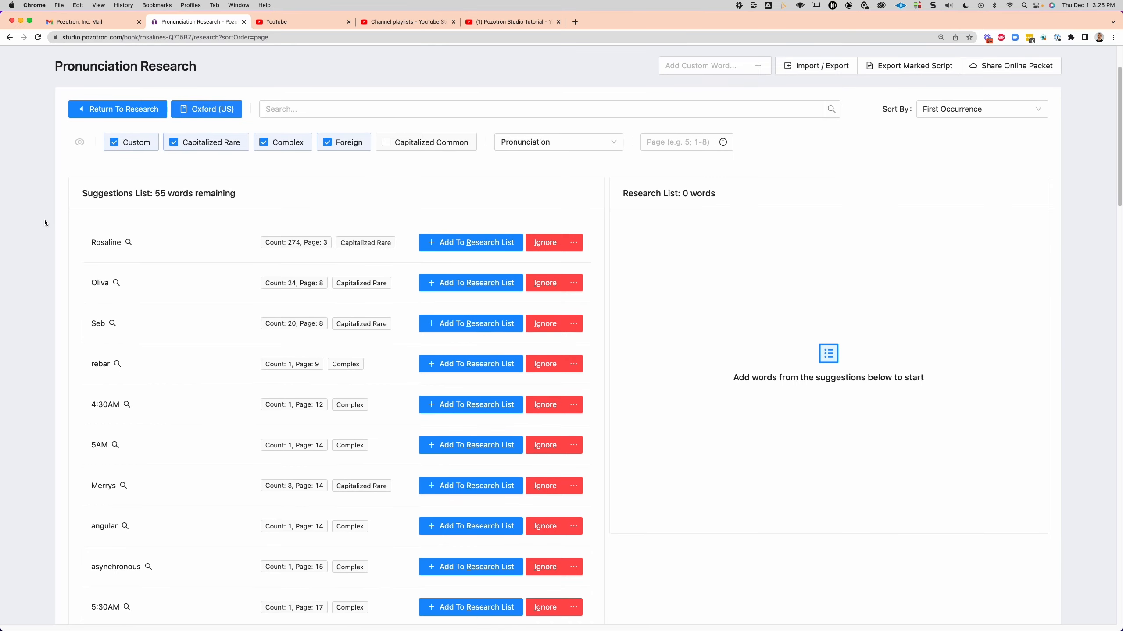
pyautogui.scroll(-1, 45, 222)
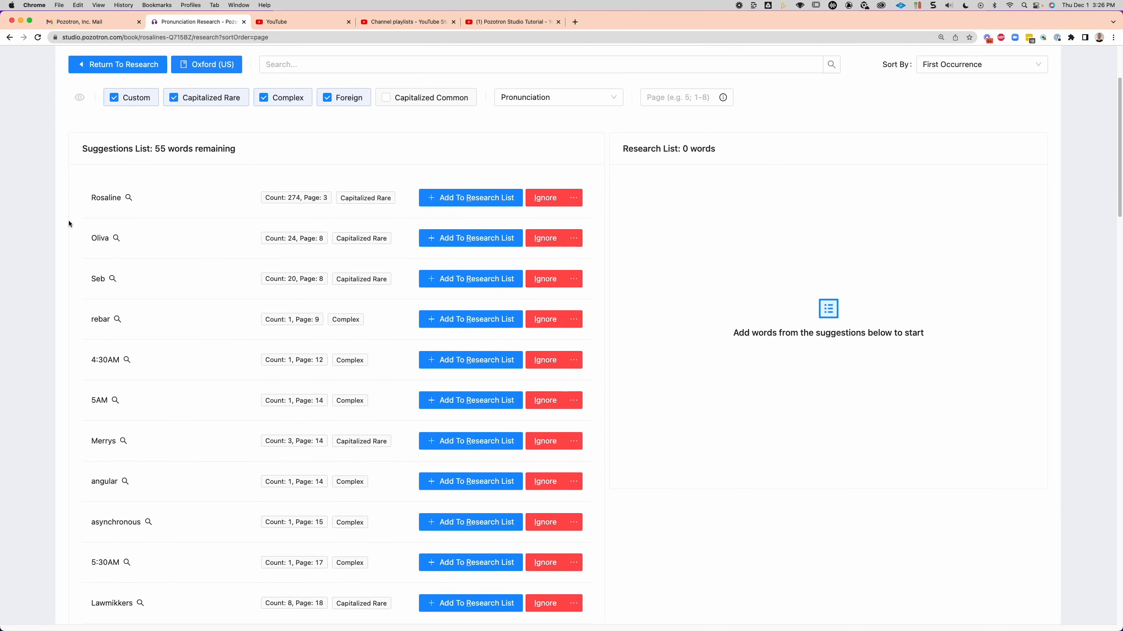
pyautogui.scroll(-5, 69, 222)
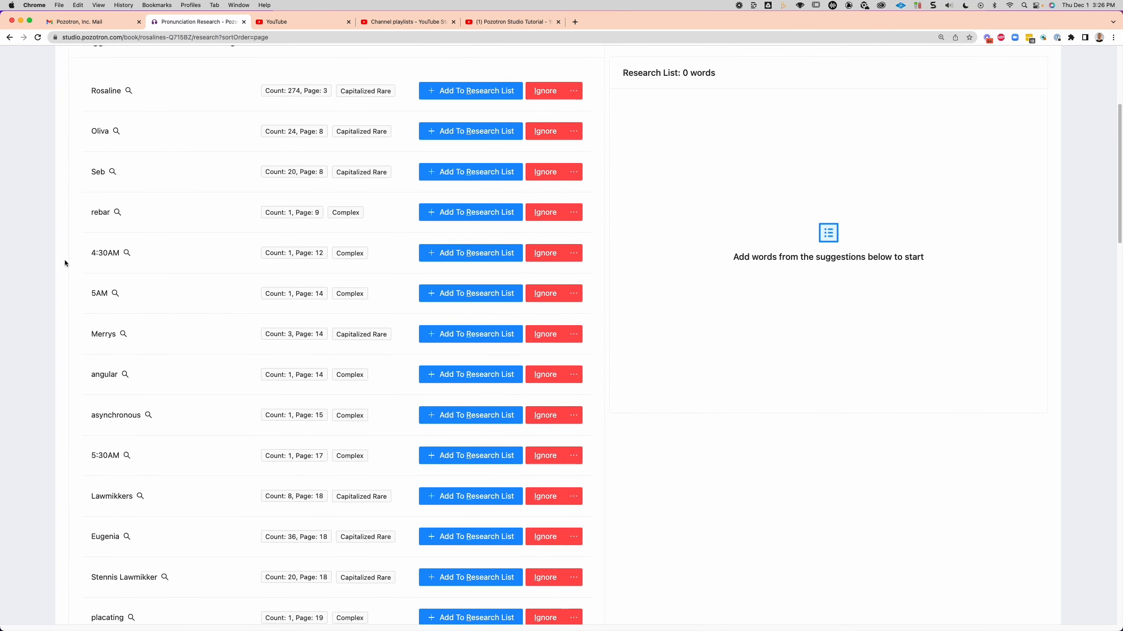
pyautogui.scroll(-1, 64, 263)
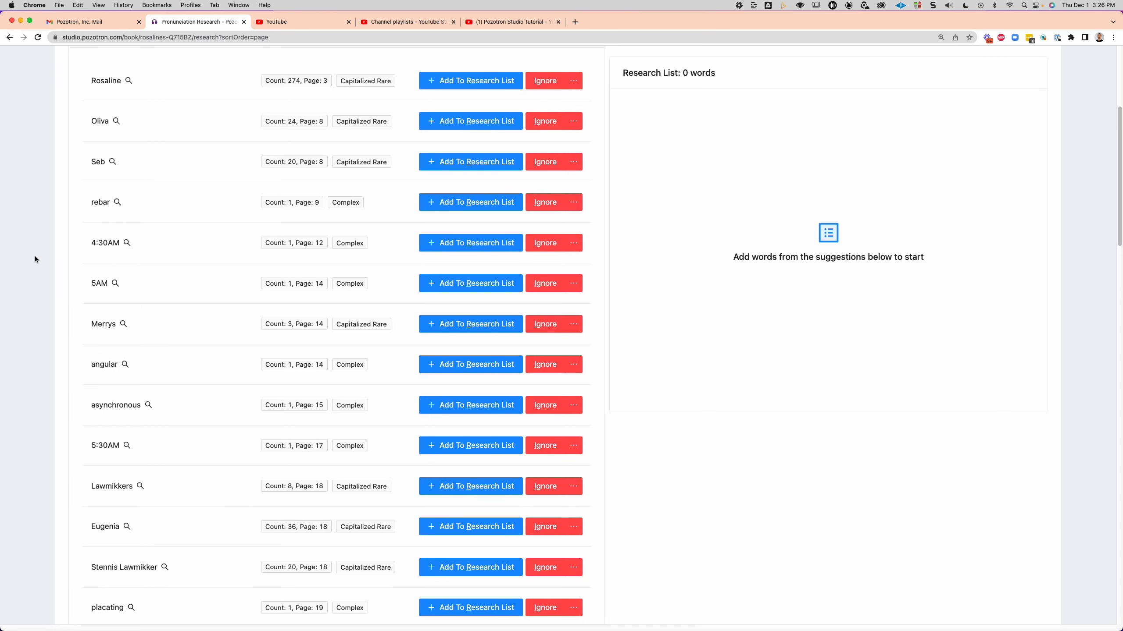
pyautogui.scroll(-1, 35, 260)
pyautogui.scroll(1, 35, 259)
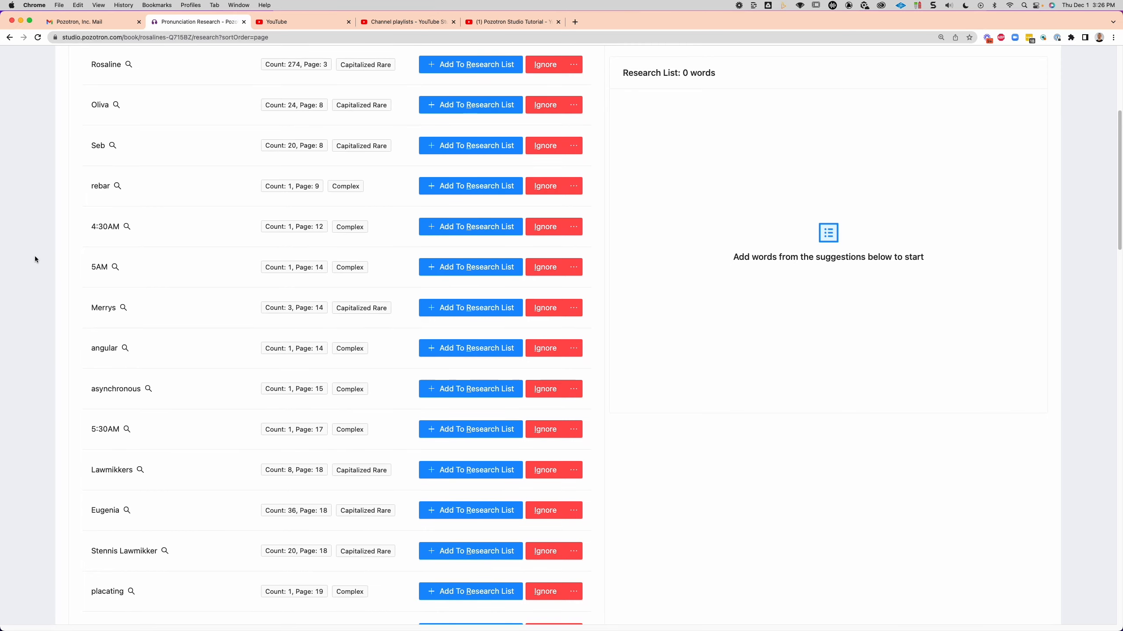
pyautogui.scroll(5, 35, 259)
pyautogui.scroll(2, 35, 258)
pyautogui.scroll(-3, 35, 258)
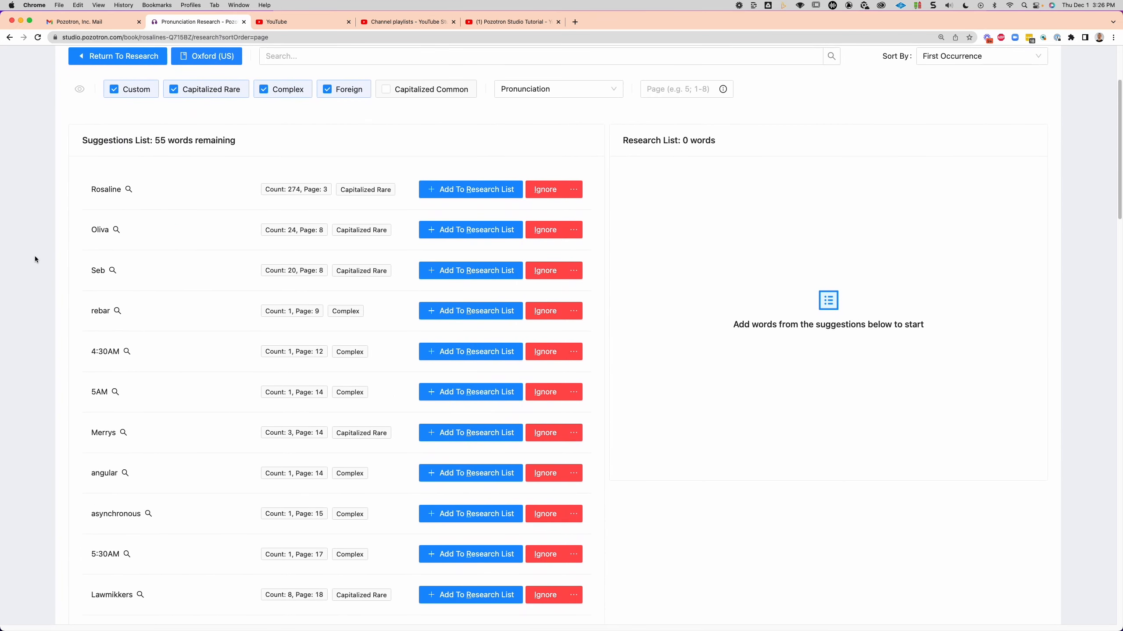
# - Sort the suggested words by Number of Occurrences
pyautogui.scroll(3, 35, 257)
pyautogui.click(979, 195)
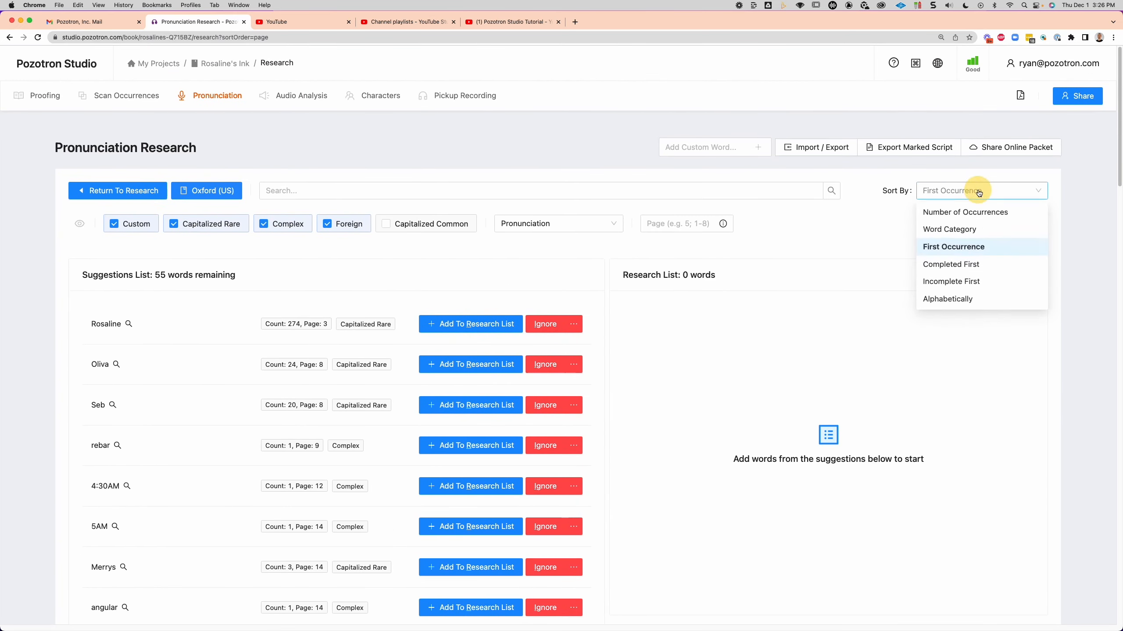
pyautogui.click(993, 214)
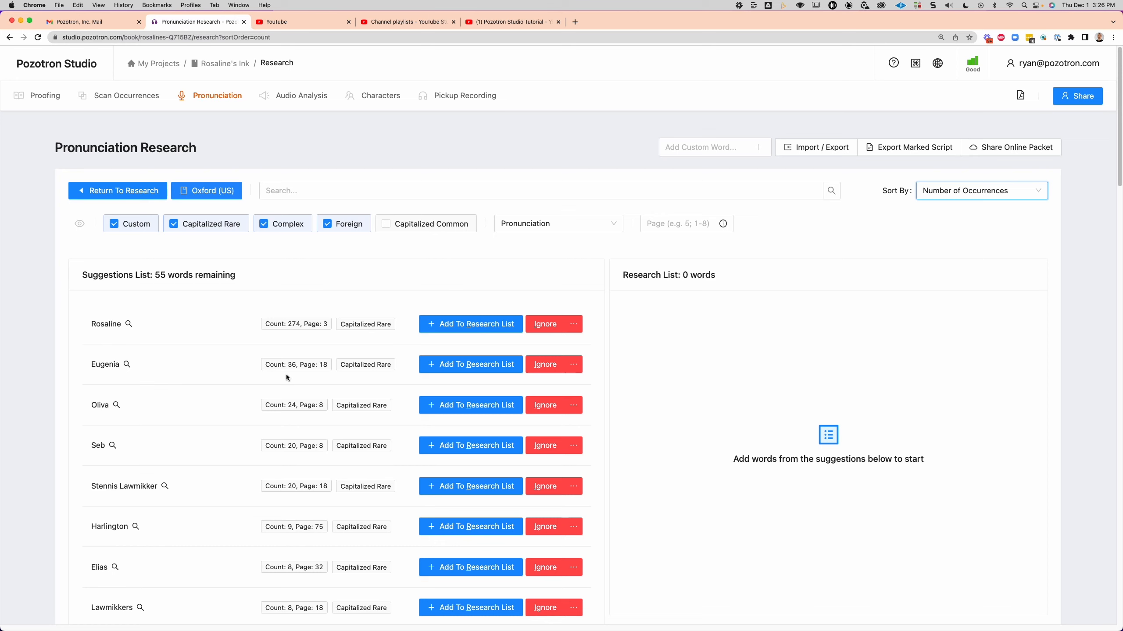
# - Examine the whole suggestions list, from the most frequent words to those that occur only once
pyautogui.scroll(-2, 67, 368)
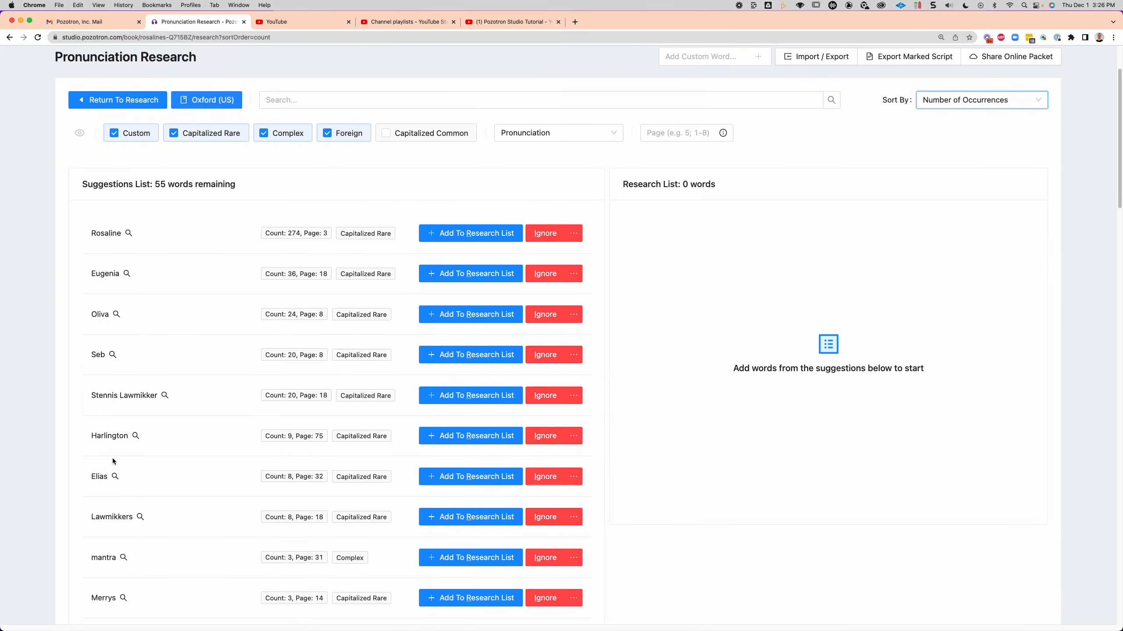
pyautogui.scroll(-6, 33, 394)
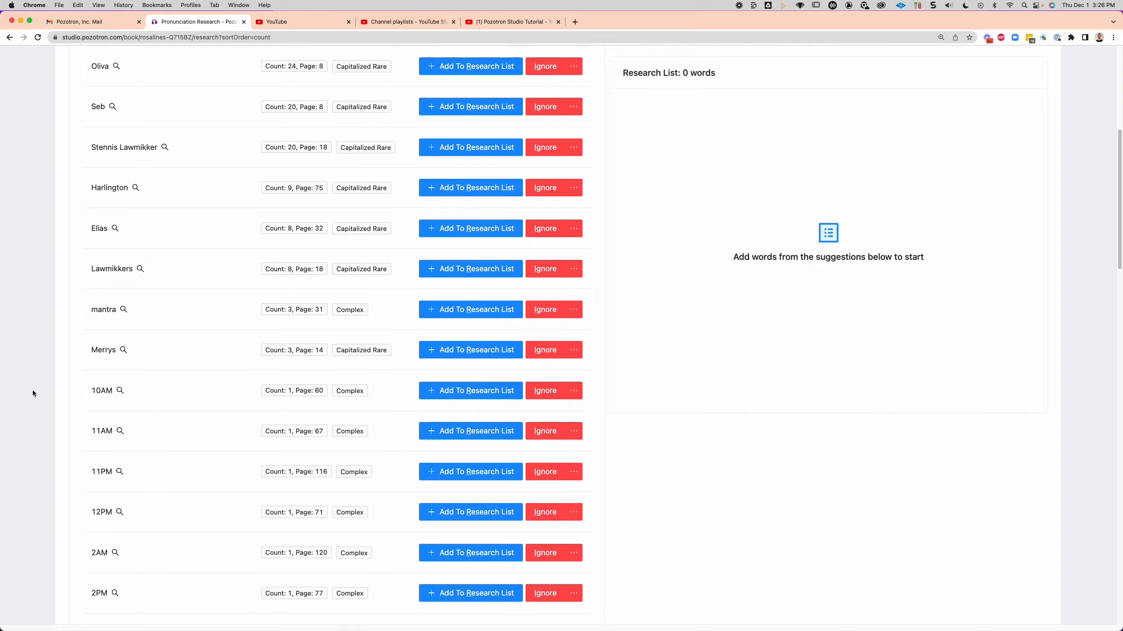
pyautogui.scroll(-7, 46, 407)
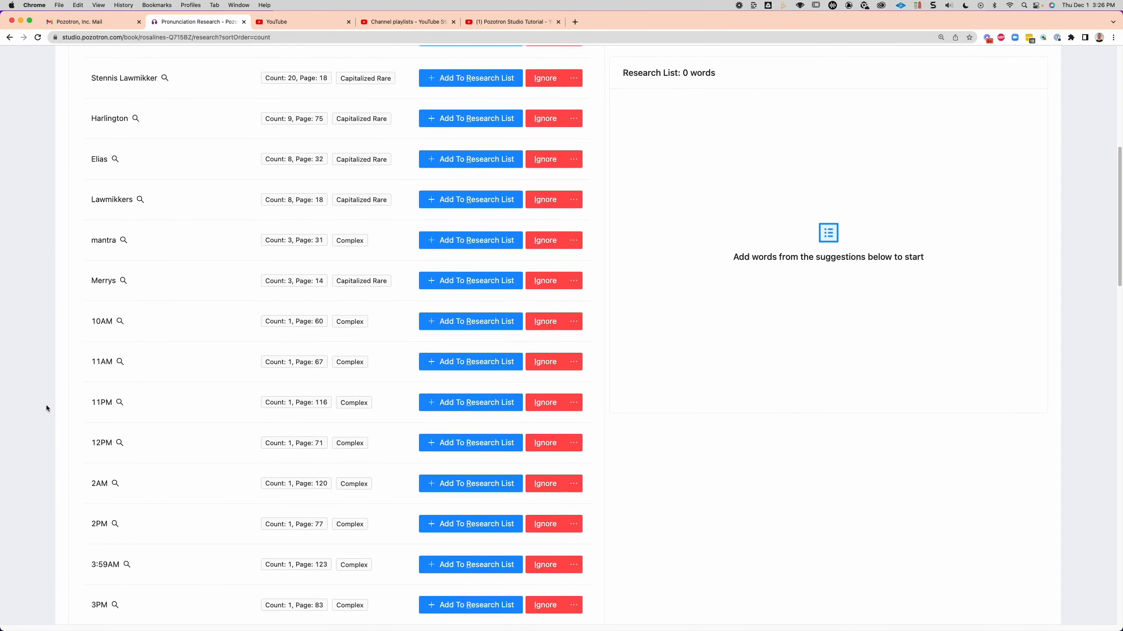
pyautogui.scroll(-14, 47, 407)
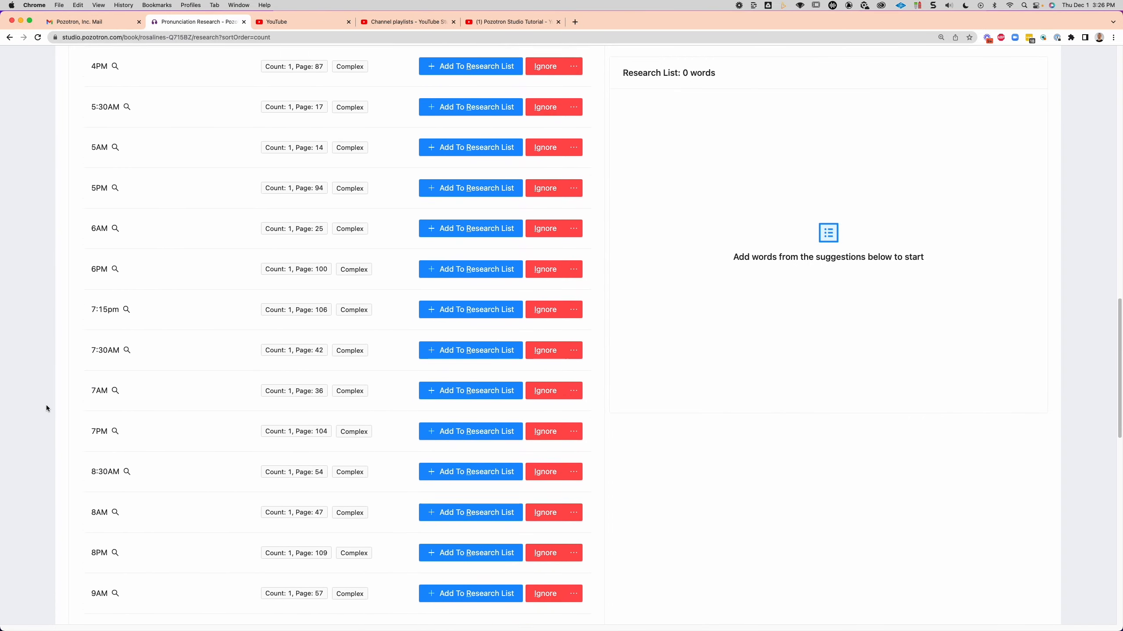
pyautogui.scroll(-3, 46, 406)
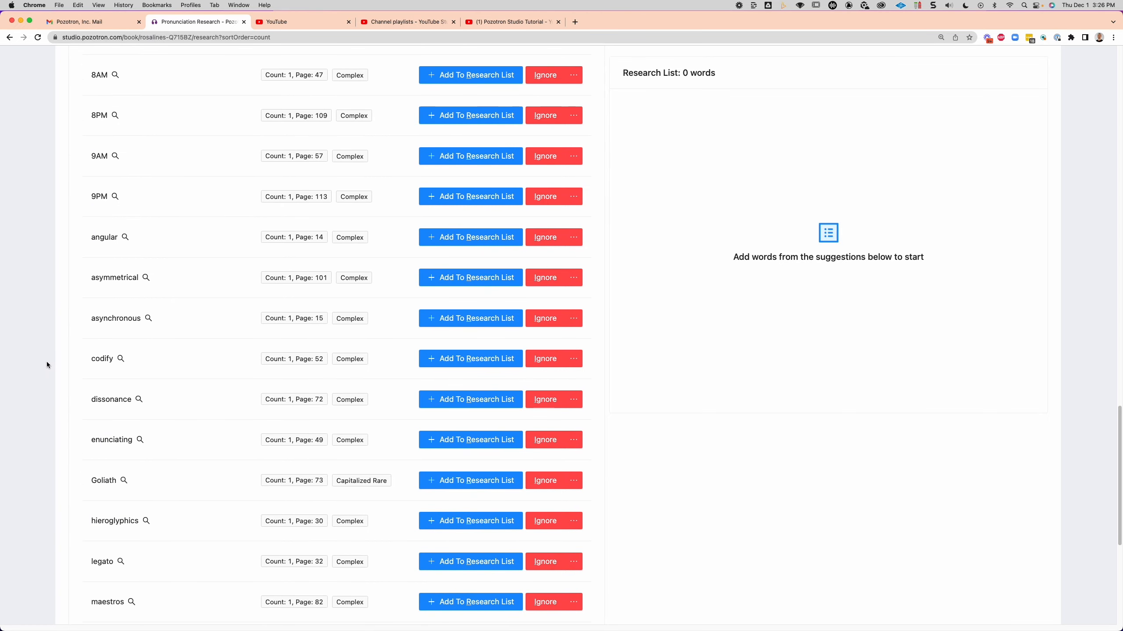
pyautogui.scroll(-2, 47, 361)
pyautogui.scroll(-2, 52, 317)
pyautogui.scroll(-2, 65, 500)
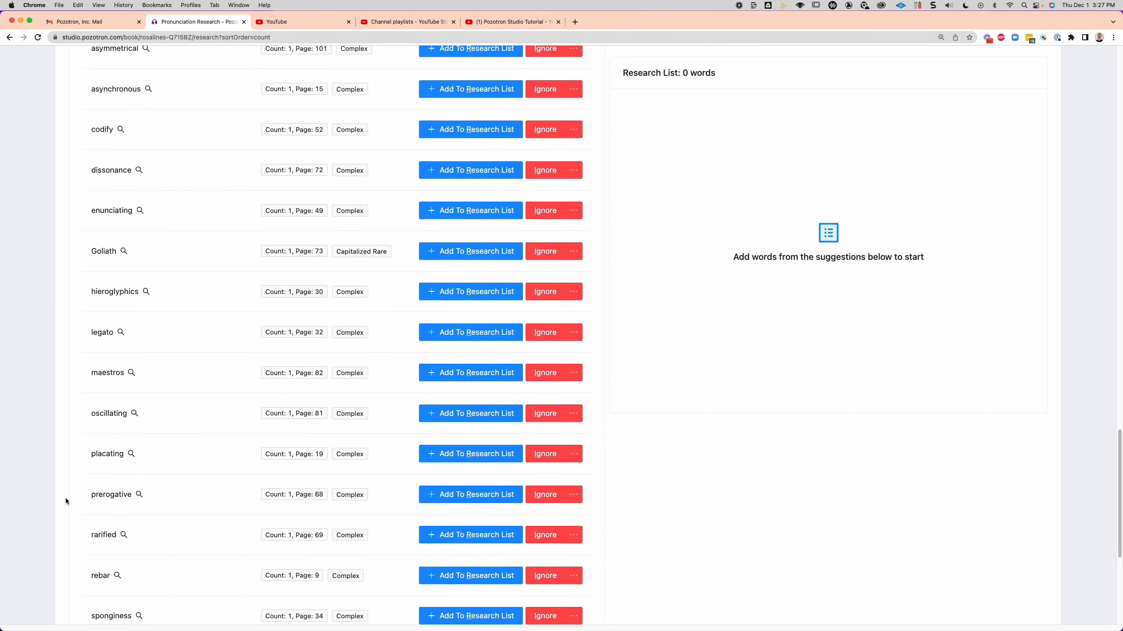
pyautogui.scroll(20, 64, 498)
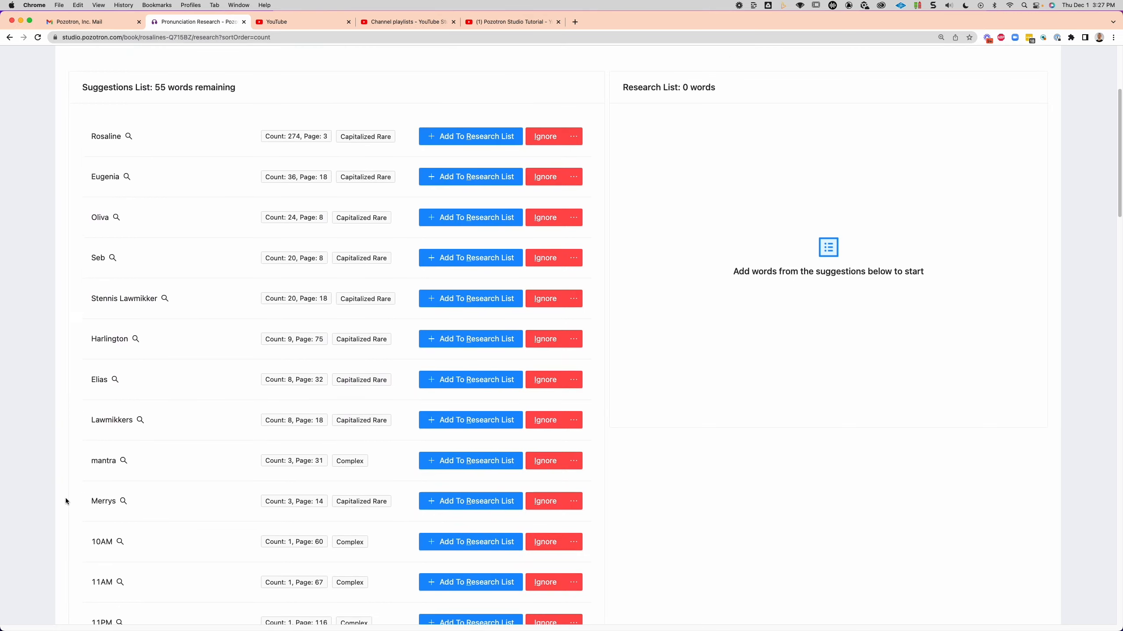
pyautogui.scroll(5, 65, 498)
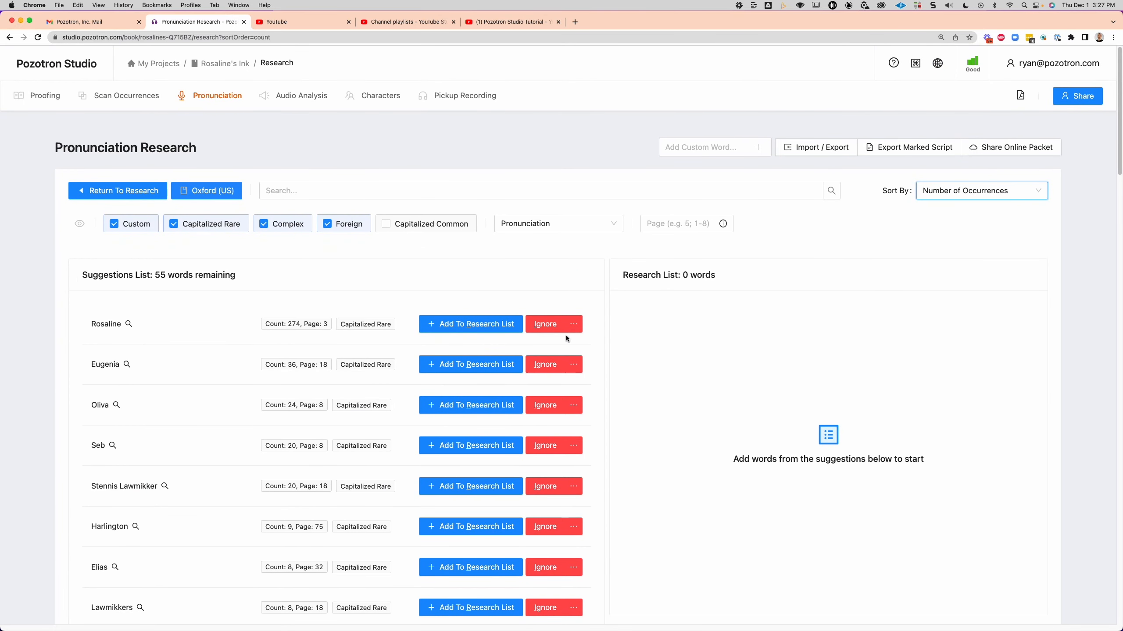
# - Add Rosaline, Eugenia, Oliva, Stennis Lawmikker, Harlington, Elias and Lawmikkers to the research list, and ignore Seb
pyautogui.press('Down')
pyautogui.click(418, 274)
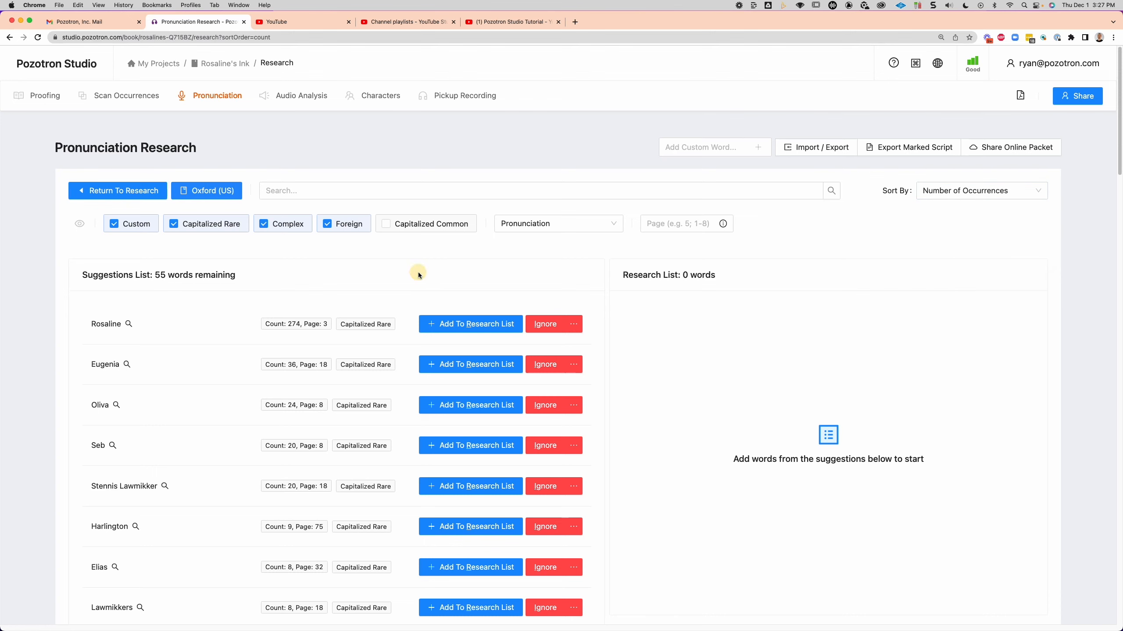
pyautogui.press('r')
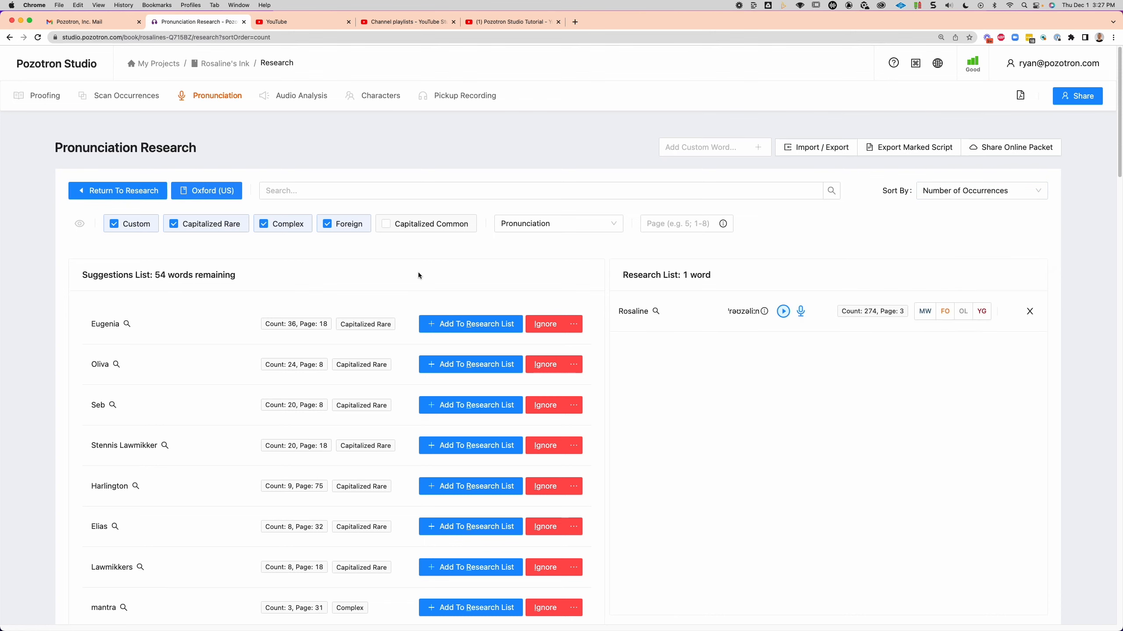
pyautogui.press('r')
pyautogui.press('r')
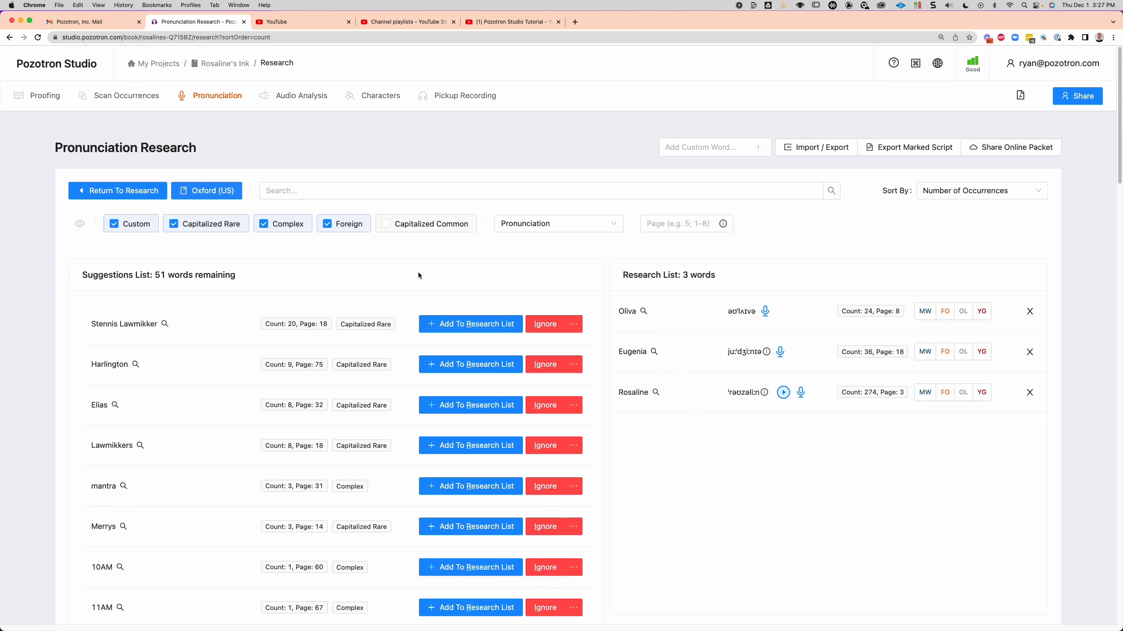
pyautogui.press('r')
pyautogui.press('r')
pyautogui.press('r')
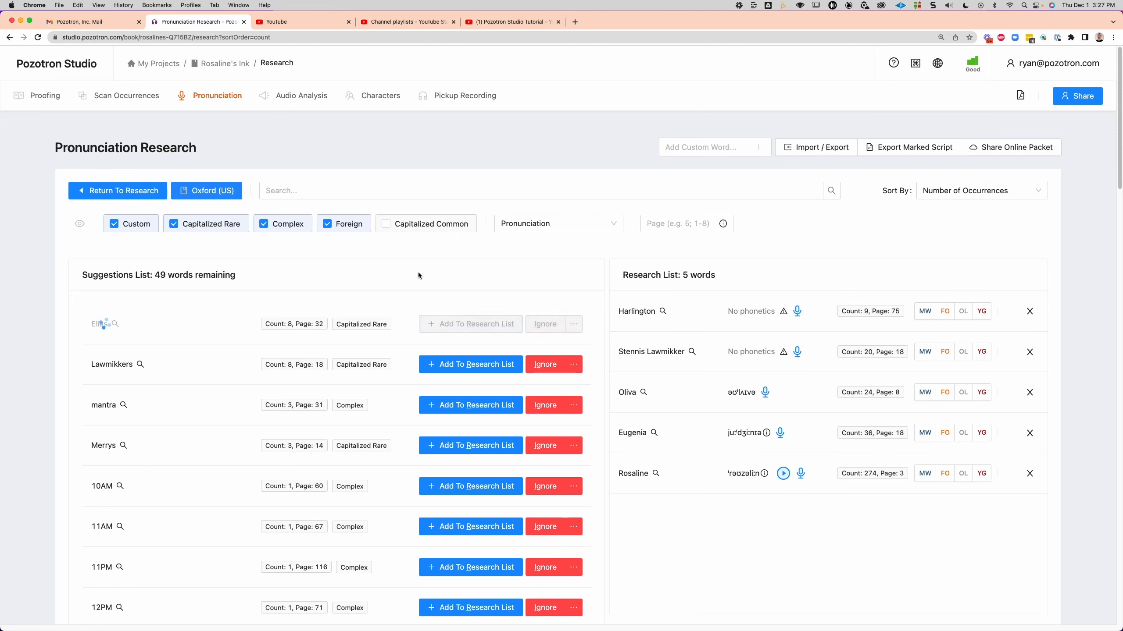
pyautogui.press('r')
# - Ignore the suggestions mantra and Merrys and all the clock times from 10AM through 9PM
pyautogui.press('i')
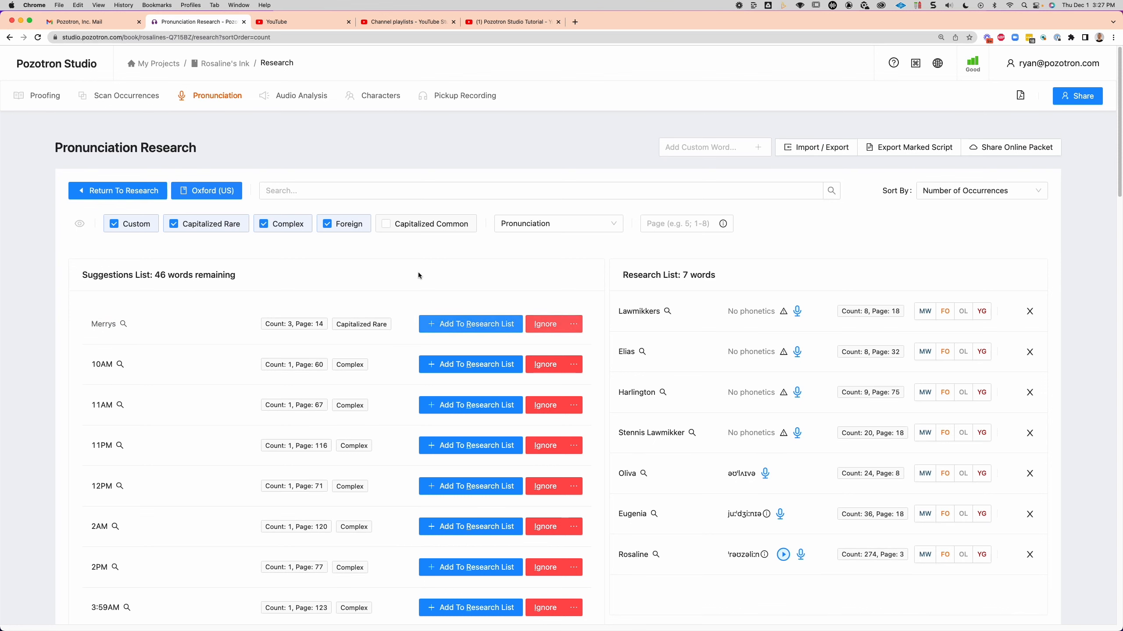
pyautogui.press('i')
pyautogui.press('i')
pyautogui.press('i')
pyautogui.press('i')
pyautogui.press('i')
pyautogui.press('i')
pyautogui.press('i')
pyautogui.press('i')
pyautogui.press('i')
pyautogui.press('i')
pyautogui.press('i')
pyautogui.press('i')
pyautogui.press('i')
pyautogui.press('i')
pyautogui.press('i')
pyautogui.press('i')
pyautogui.press('i')
pyautogui.press('i')
pyautogui.press('i')
pyautogui.press('i')
pyautogui.press('i')
pyautogui.press('i')
pyautogui.press('i')
pyautogui.press('i')
pyautogui.press('i')
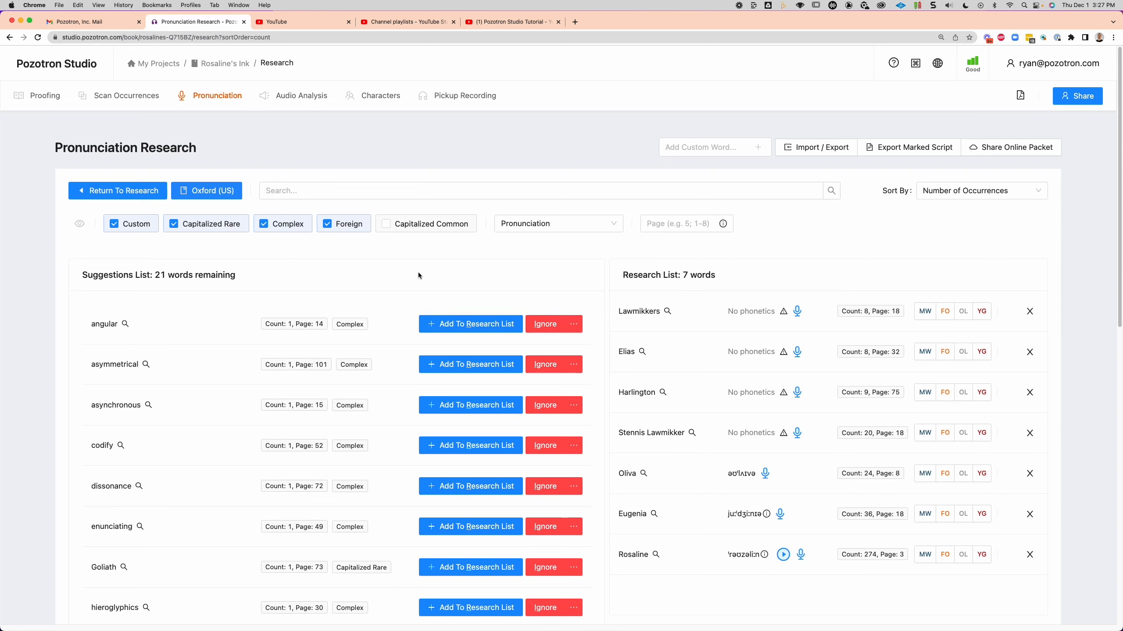
# - Add angular, asymmetrical, asynchronous, codify and dissonance to the research list
pyautogui.press('r')
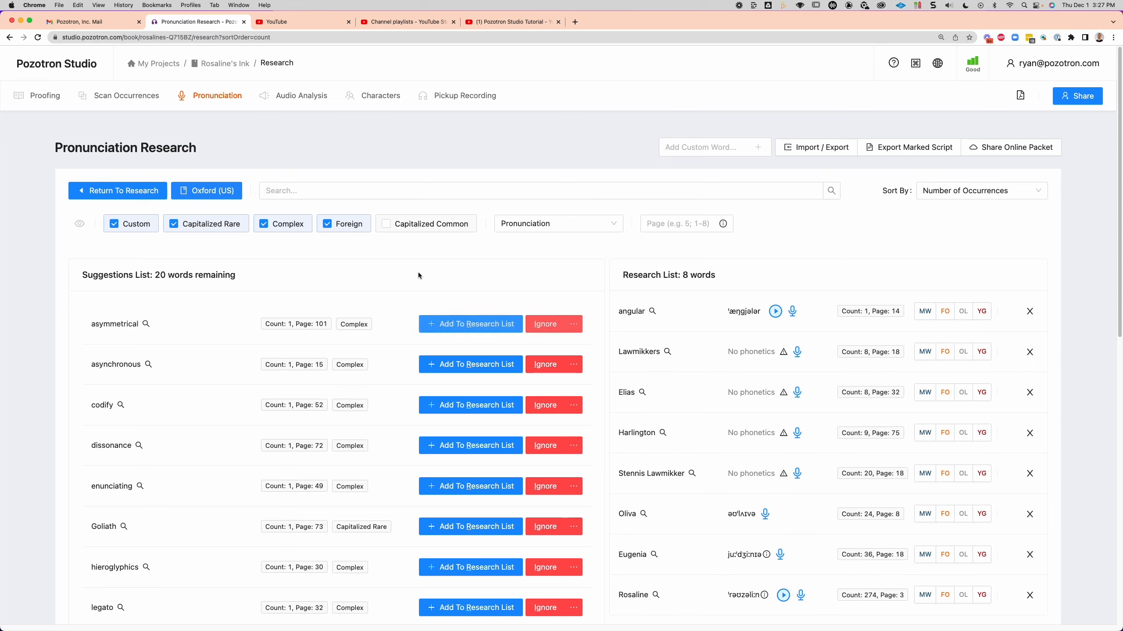
pyautogui.press('r')
pyautogui.press('r')
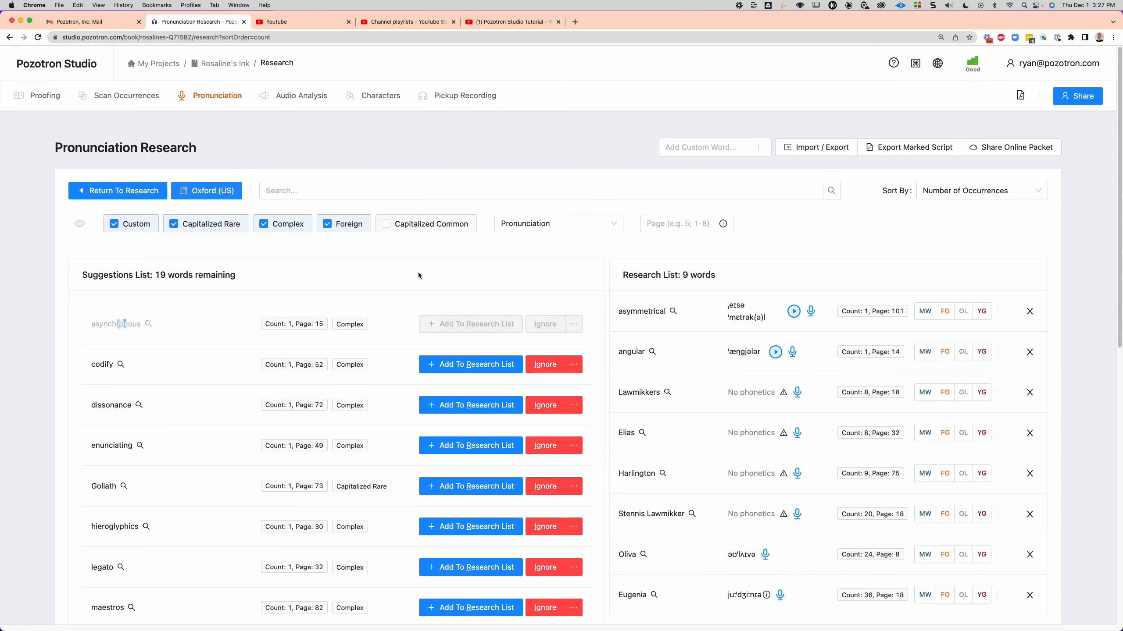
pyautogui.press('r')
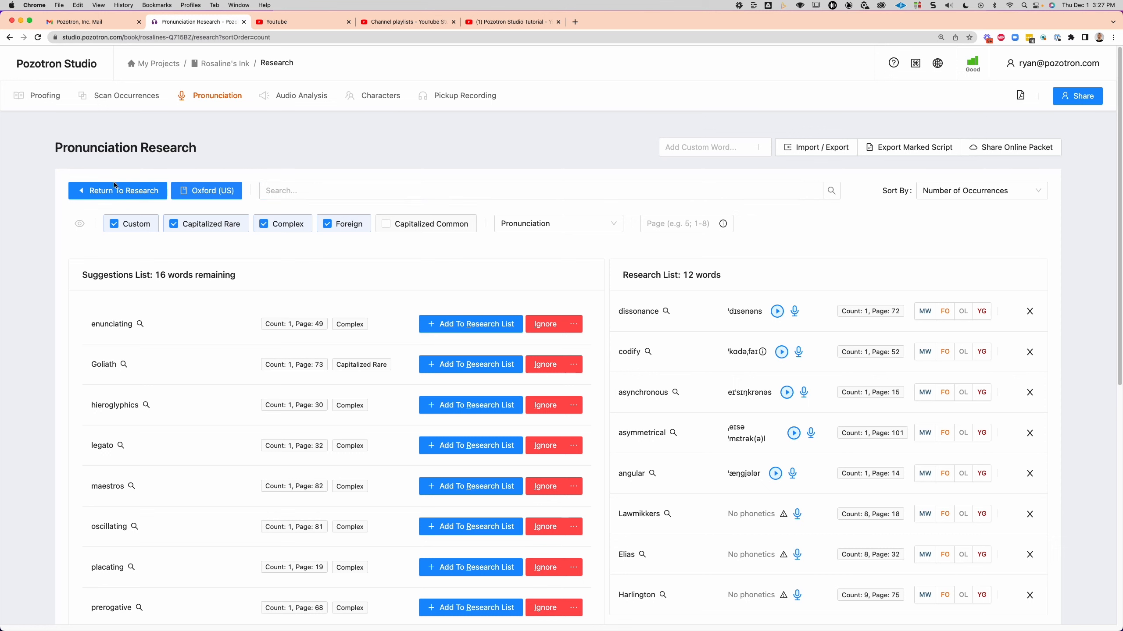
# - Return to the research list, listen to Rosaline's pronunciation, and record and preview a new audio pronunciation for it
pyautogui.click(112, 194)
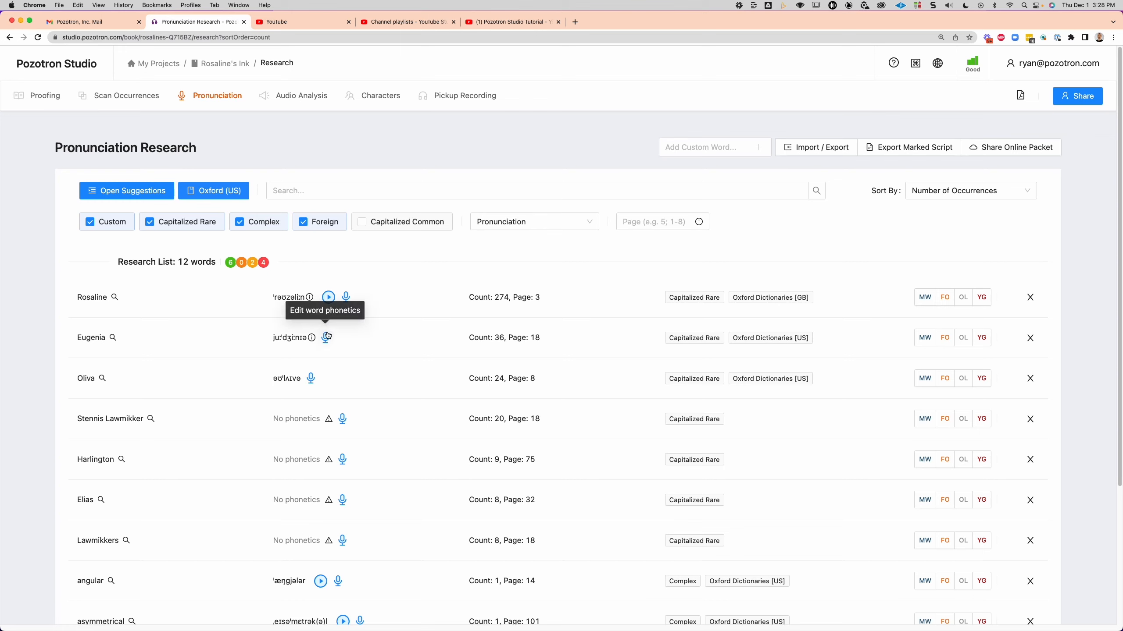
pyautogui.click(328, 299)
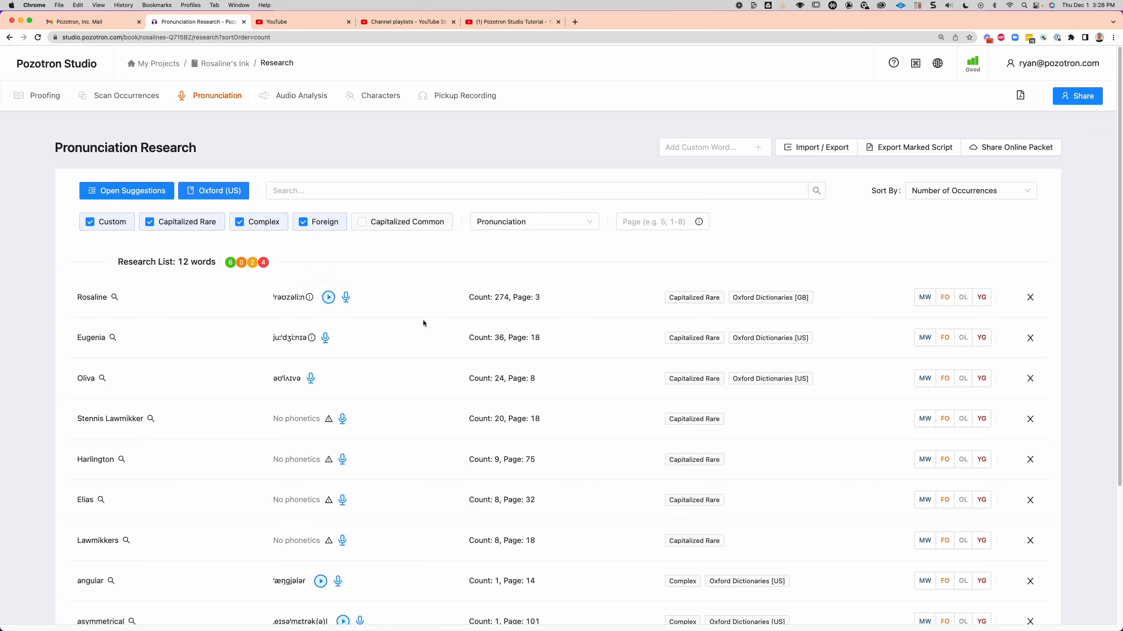
pyautogui.click(347, 298)
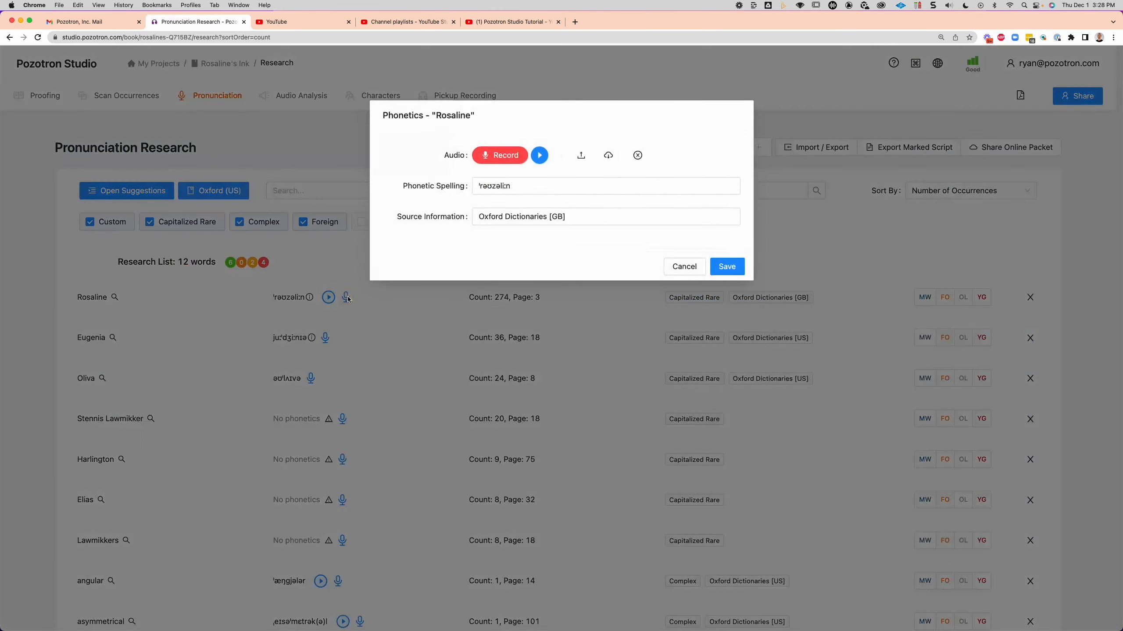
pyautogui.click(509, 157)
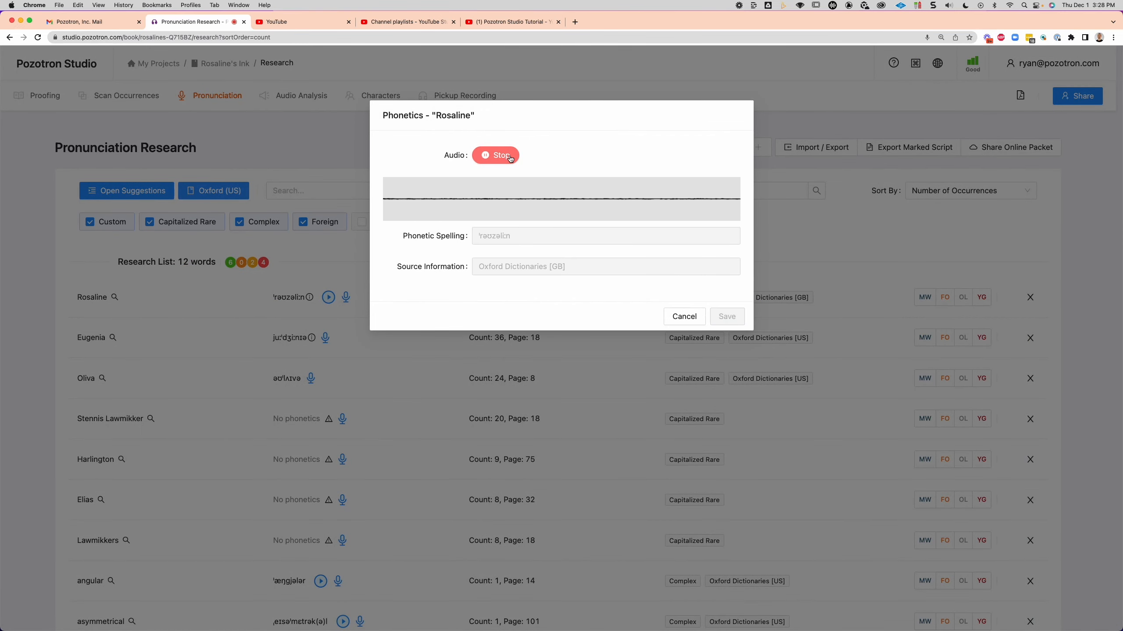
pyautogui.click(509, 158)
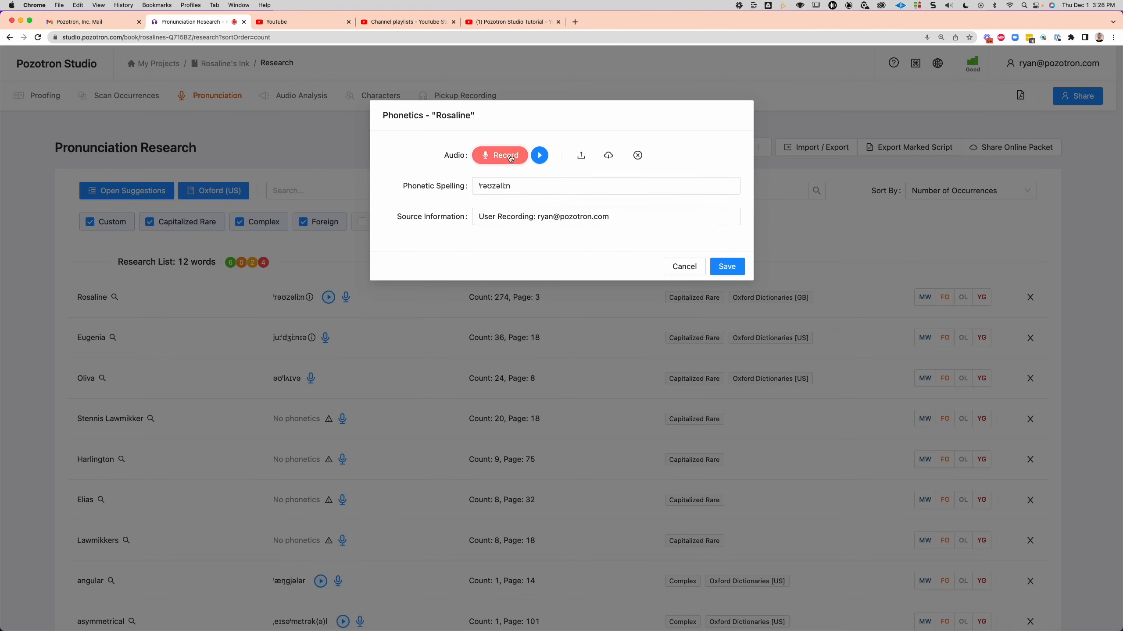
pyautogui.click(540, 156)
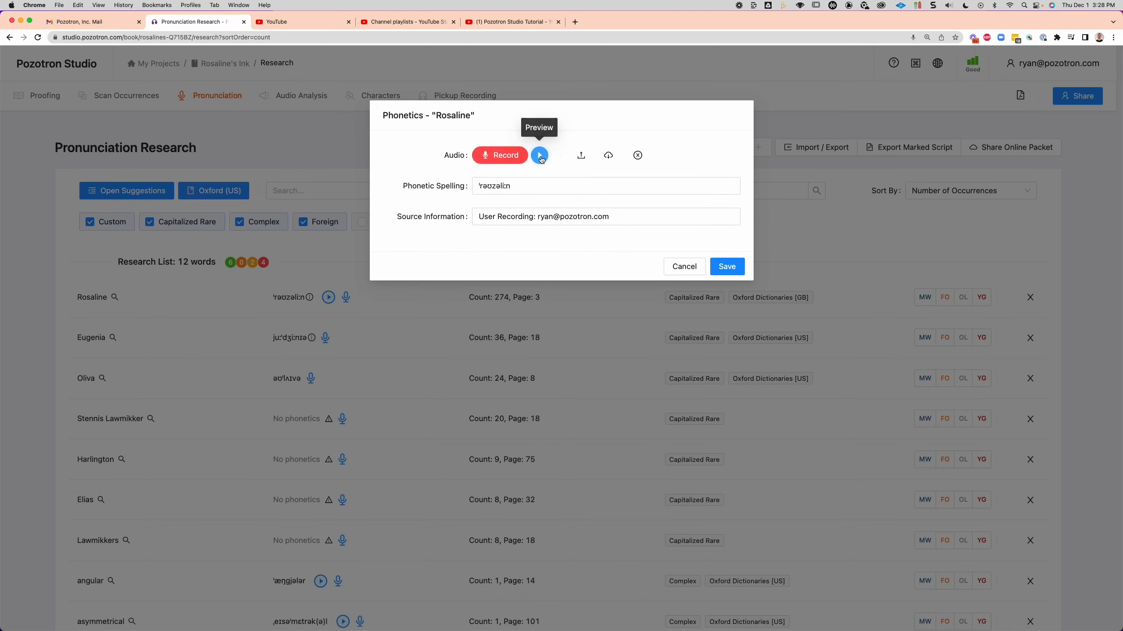
# - Clear Rosaline's phonetic spelling, save the entry and play its recording
pyautogui.doubleClick(517, 186)
pyautogui.press('BackSpace')
pyautogui.click(730, 265)
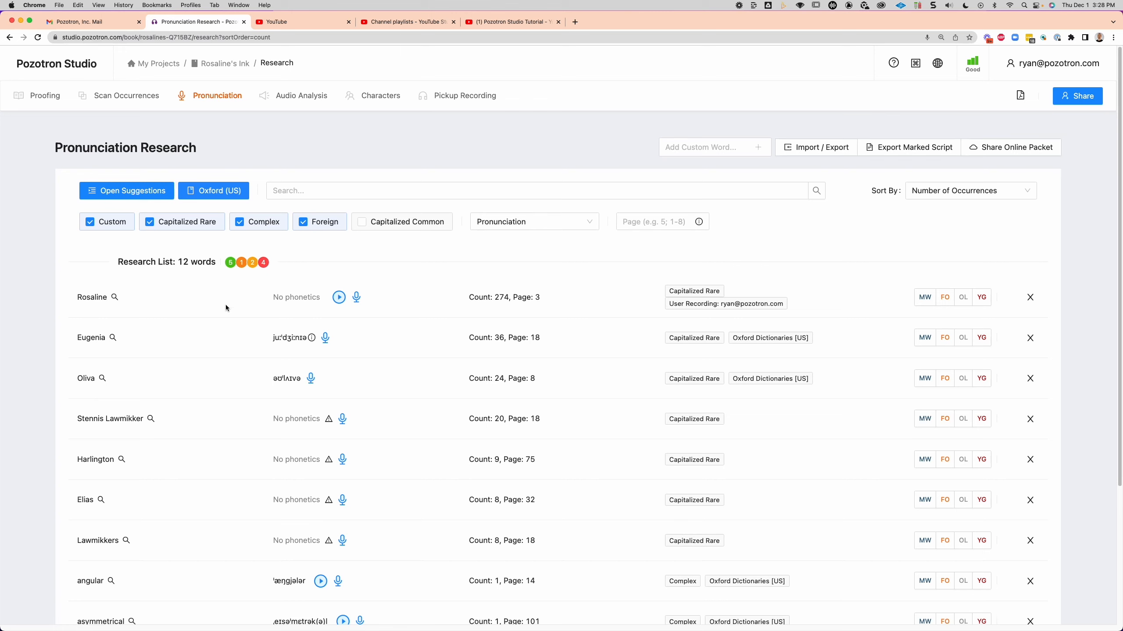
pyautogui.click(339, 301)
# - Record and save an audio pronunciation for Eugenia
pyautogui.scroll(-1, 384, 343)
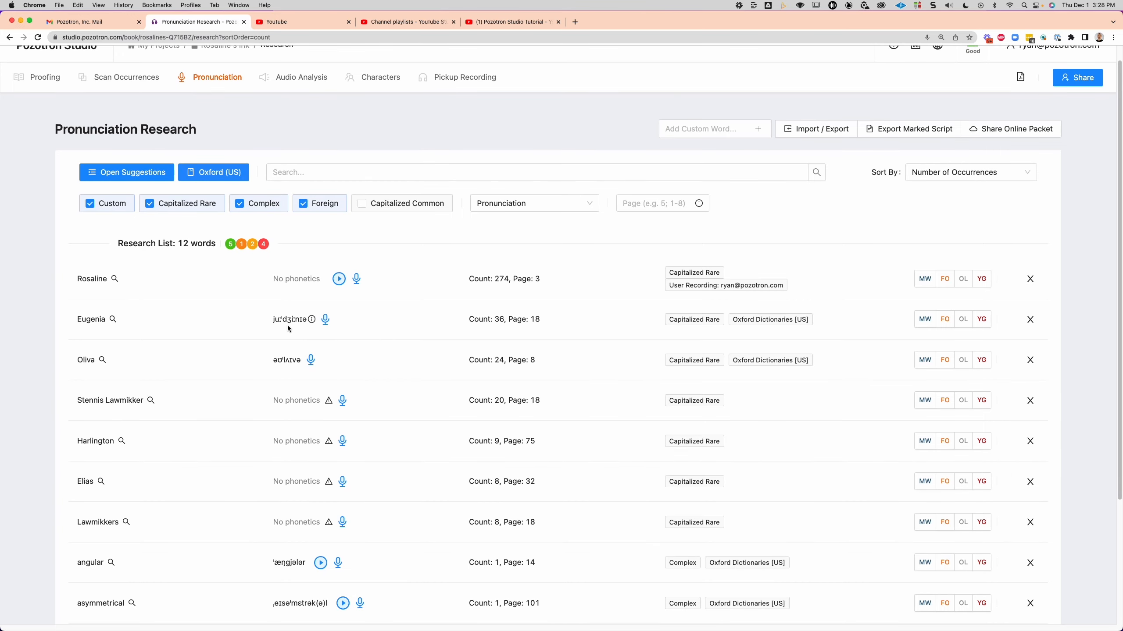
pyautogui.click(326, 324)
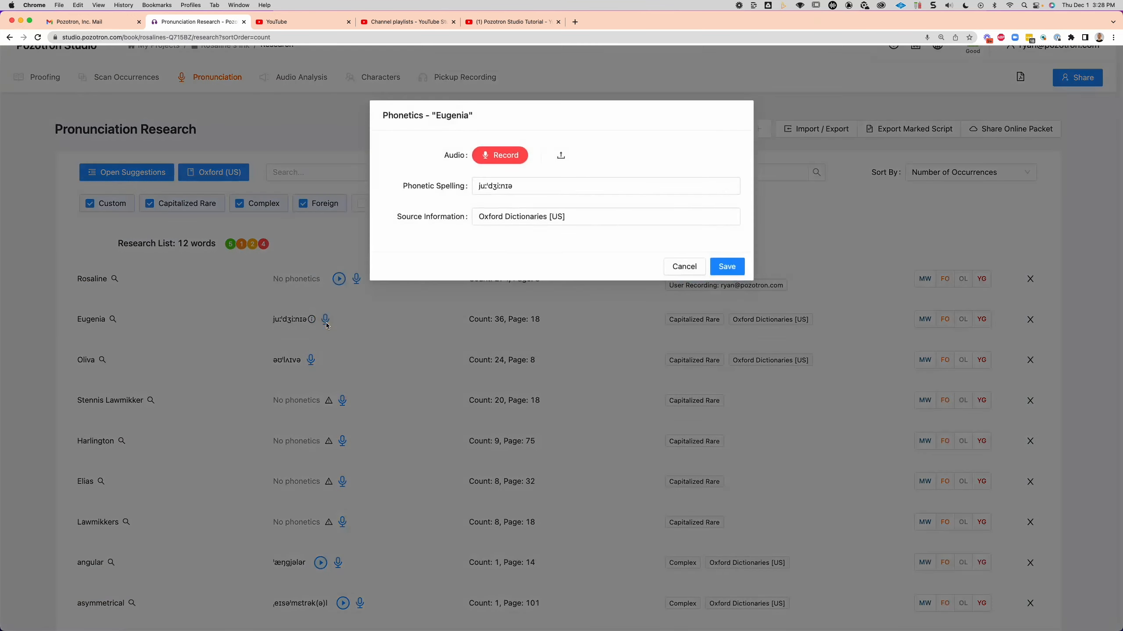
pyautogui.click(507, 156)
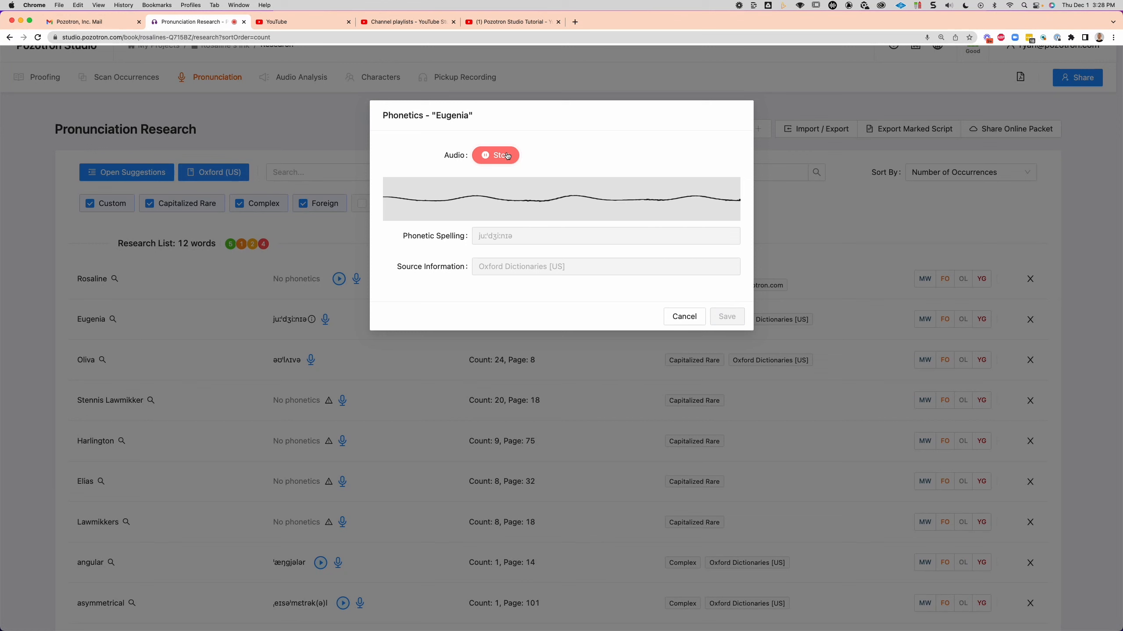
pyautogui.click(508, 156)
pyautogui.click(732, 266)
# - Record and save an audio pronunciation for Oliva
pyautogui.scroll(-2, 412, 341)
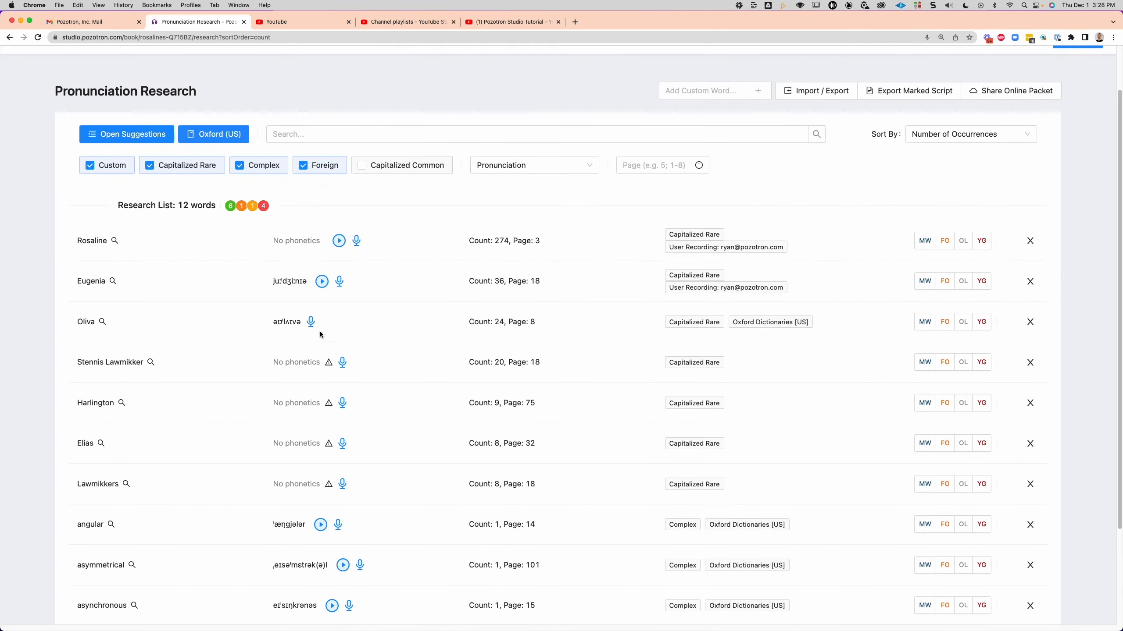
pyautogui.click(312, 321)
pyautogui.click(508, 156)
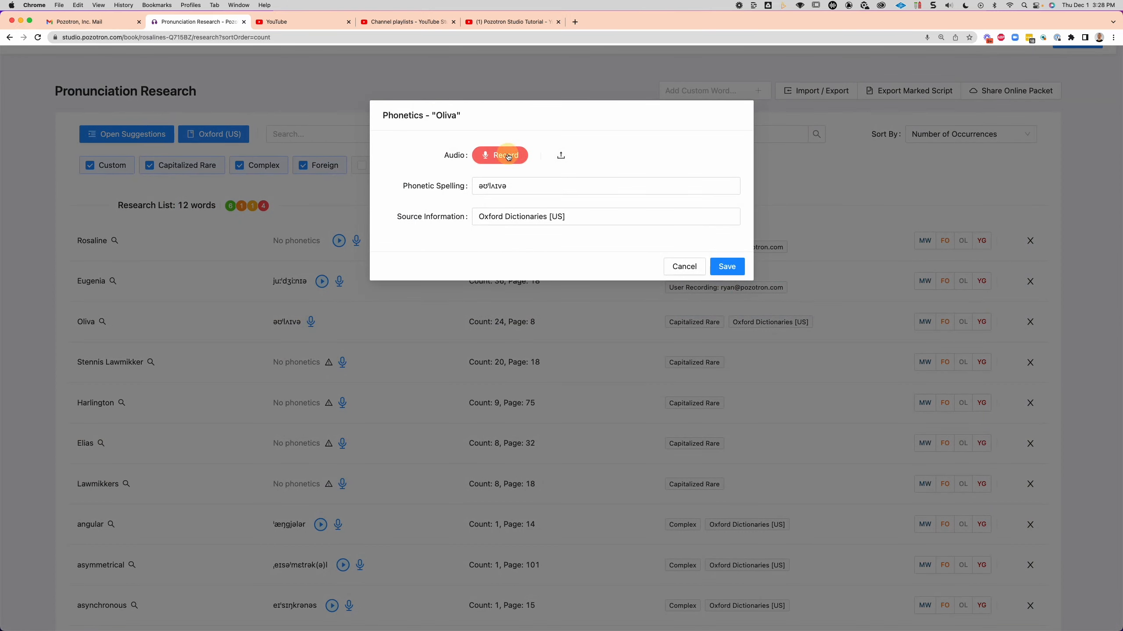
pyautogui.click(508, 156)
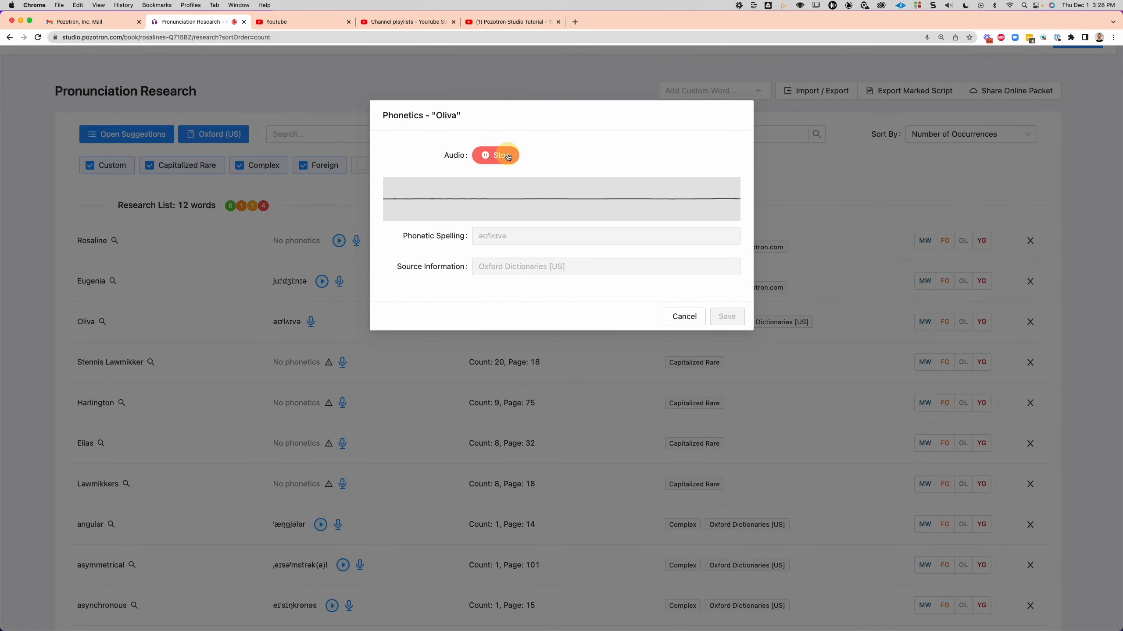
pyautogui.click(727, 266)
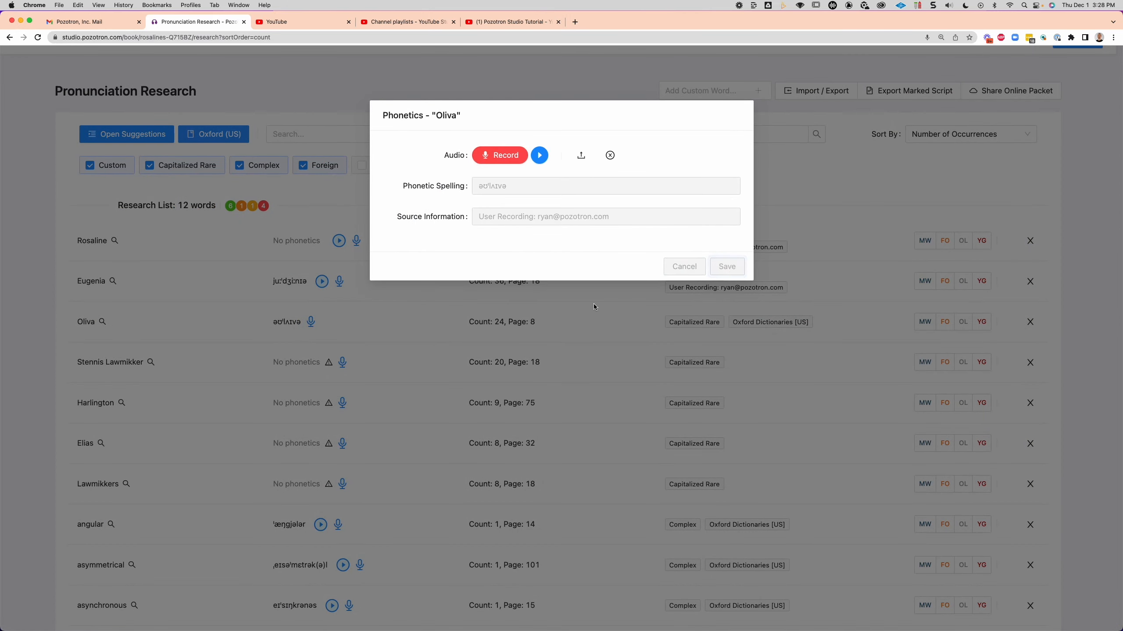
# - Play the pronunciations of angular, asymmetrical and asynchronous in the research list
pyautogui.scroll(-5, 430, 318)
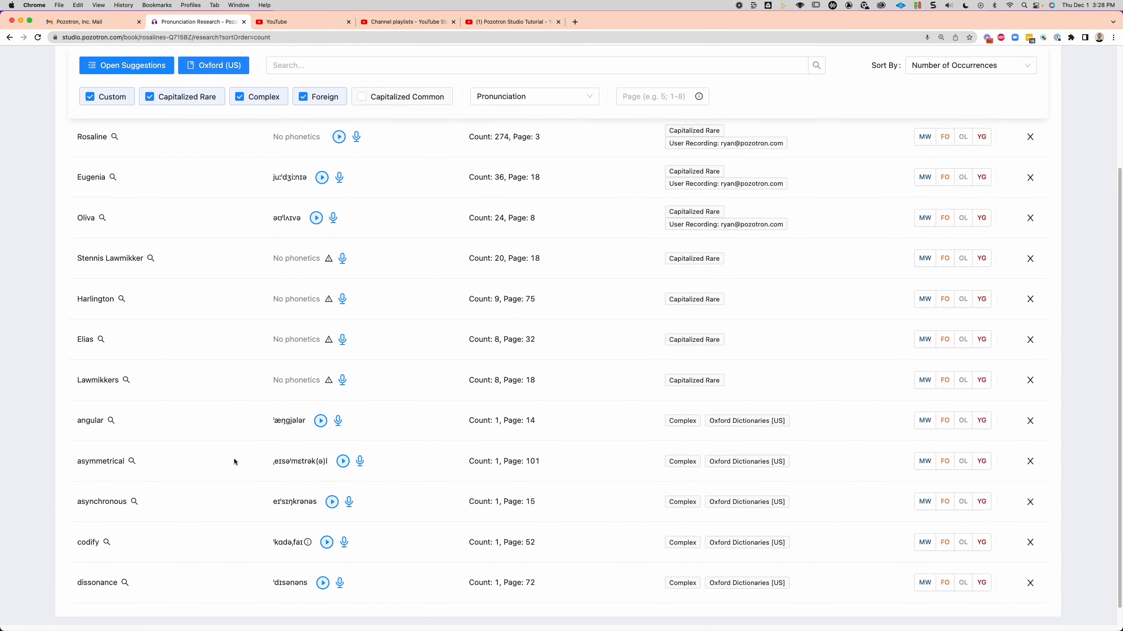
pyautogui.click(321, 421)
pyautogui.click(343, 462)
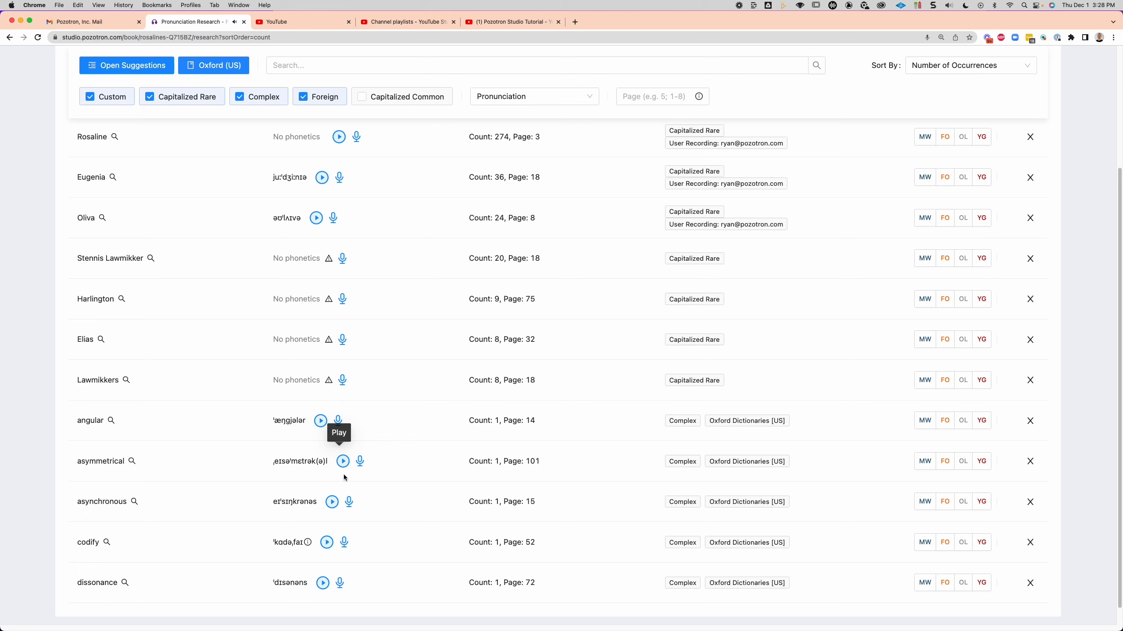
pyautogui.click(333, 502)
# - Look up asymmetrical in YouGlish, pause its video and return to the Pronunciation Research page
pyautogui.scroll(7, 400, 382)
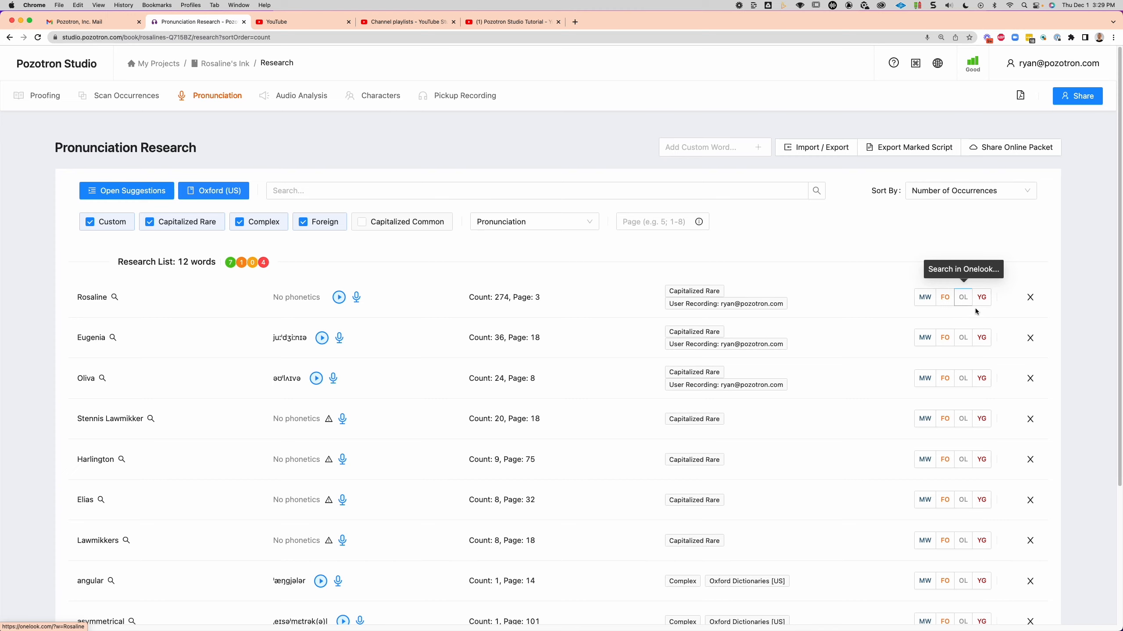
pyautogui.scroll(-1, 768, 414)
pyautogui.scroll(-6, 768, 414)
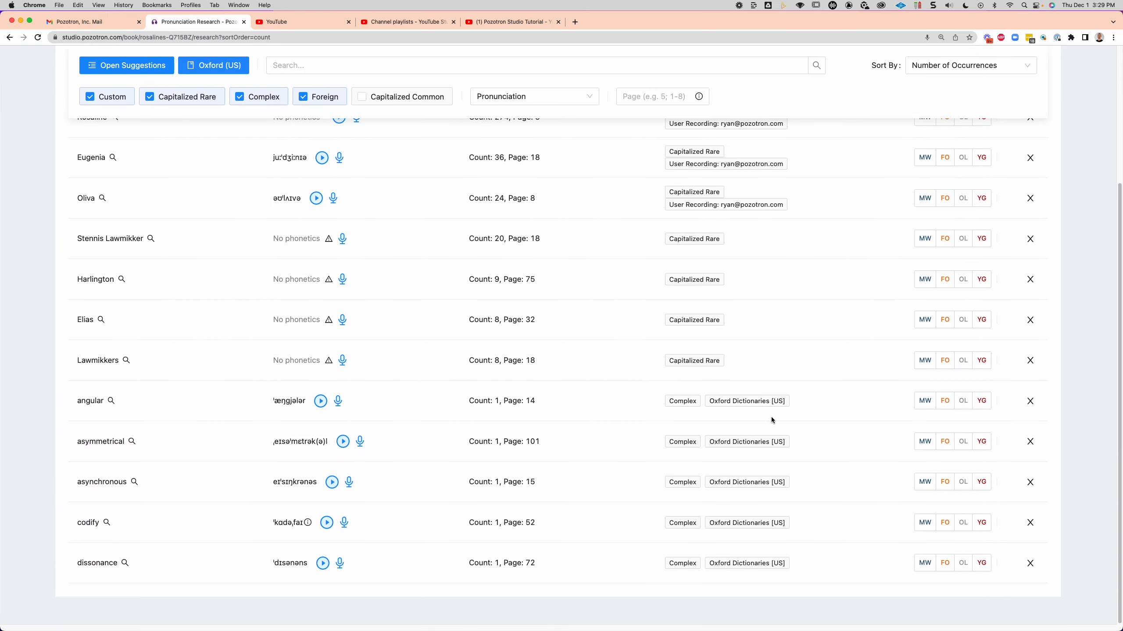
pyautogui.click(984, 444)
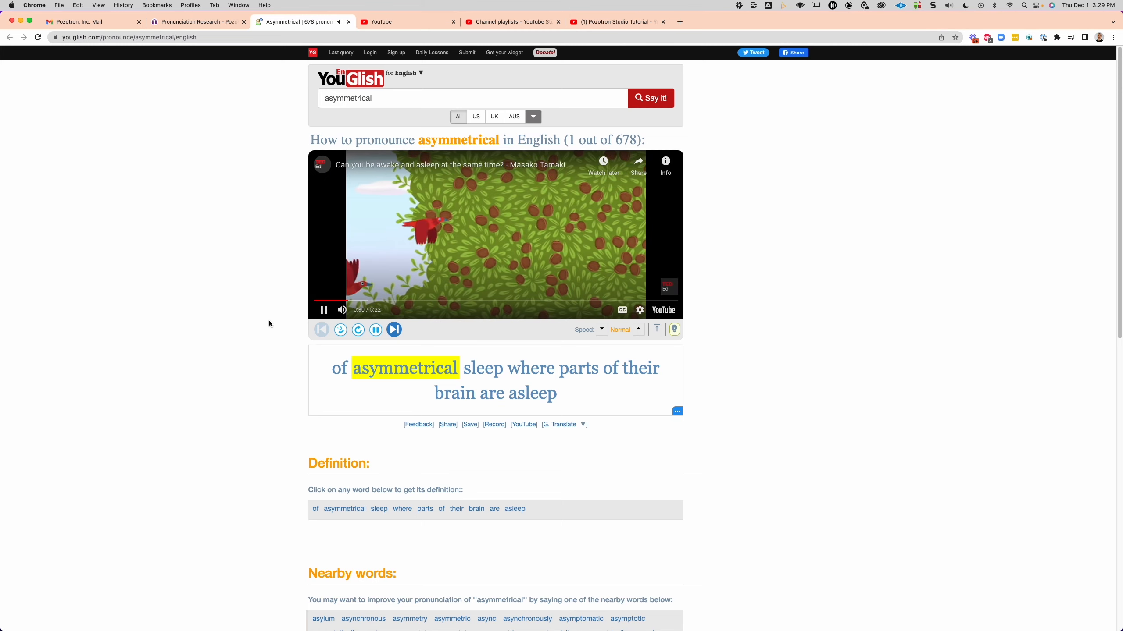
pyautogui.click(375, 332)
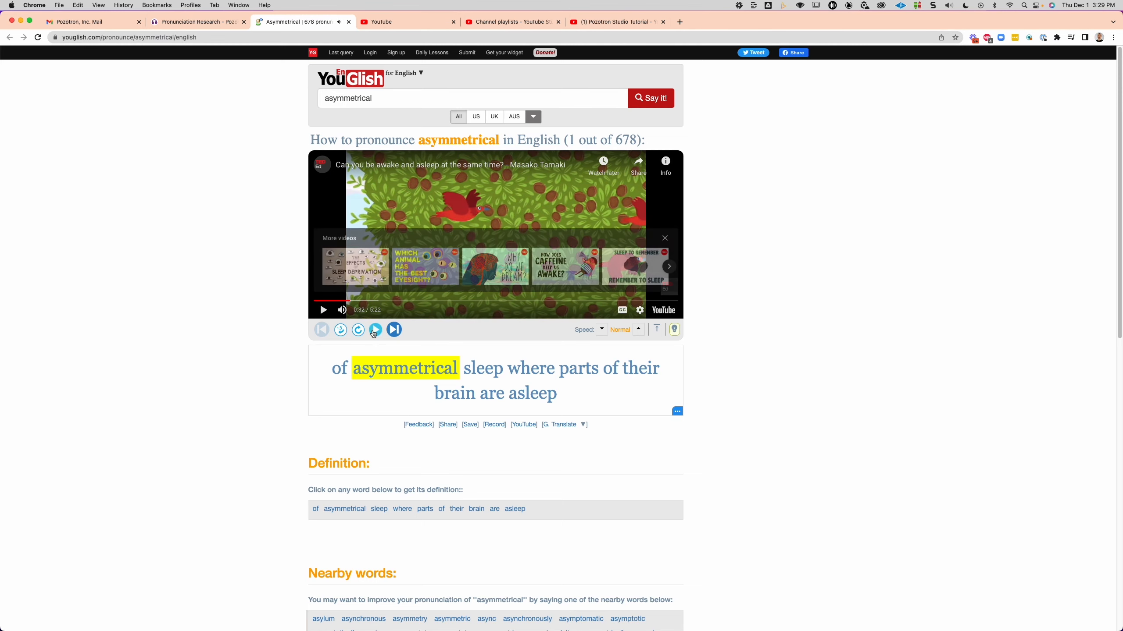
pyautogui.click(204, 22)
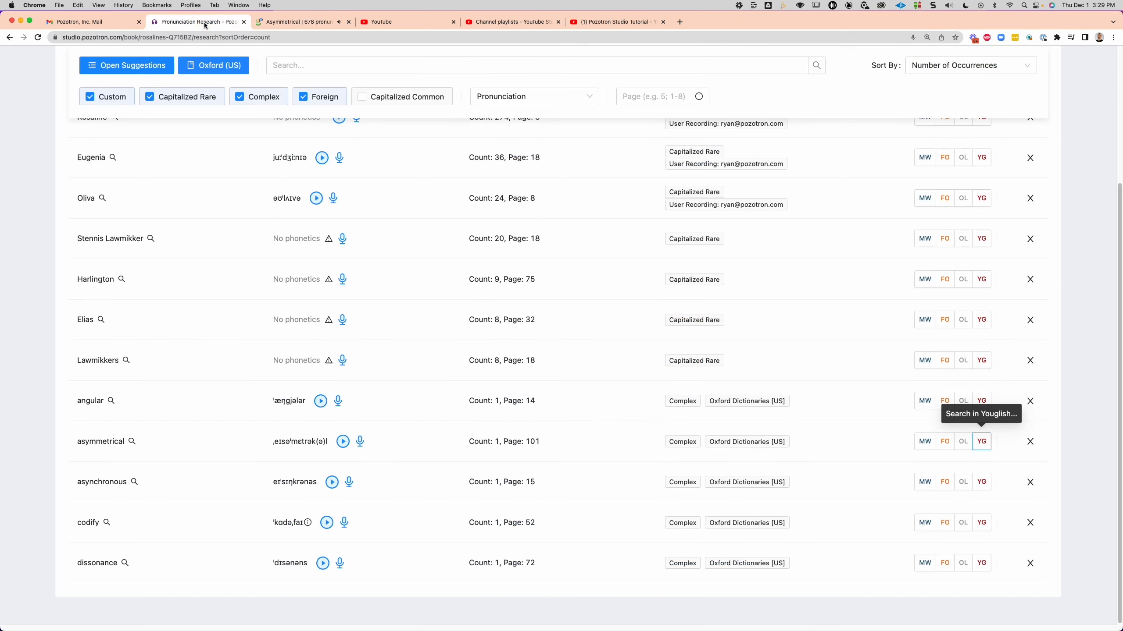
# - Open the character suggestions of the Character Voices Guide and examine the script sentences mentioning Oscar, Rosaline and Arthur
pyautogui.scroll(5, 195, 225)
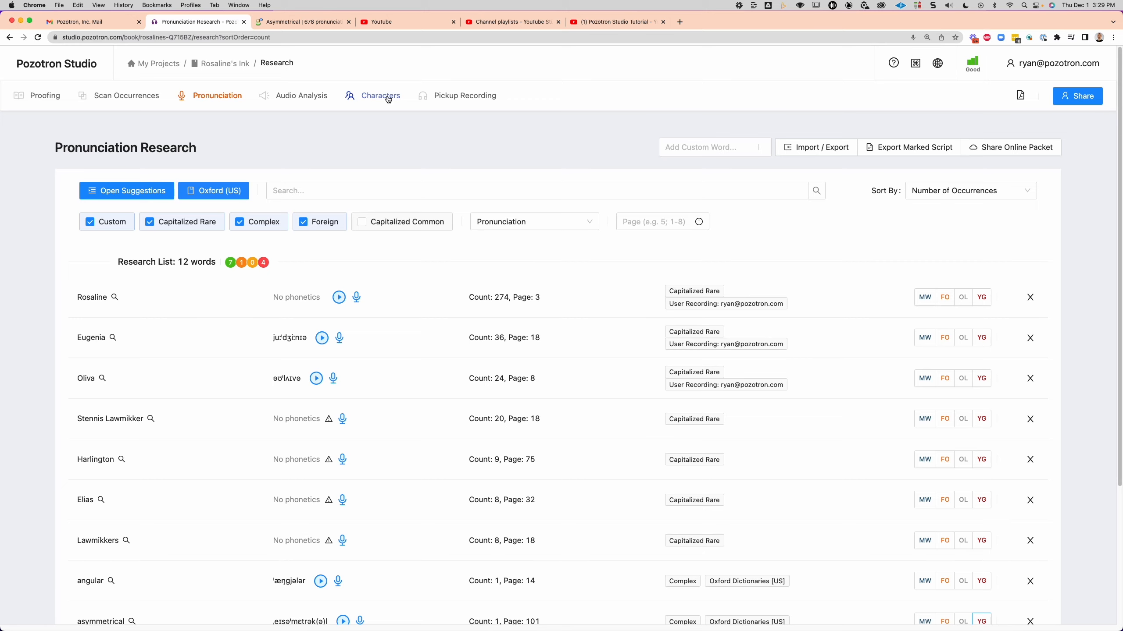
pyautogui.click(389, 98)
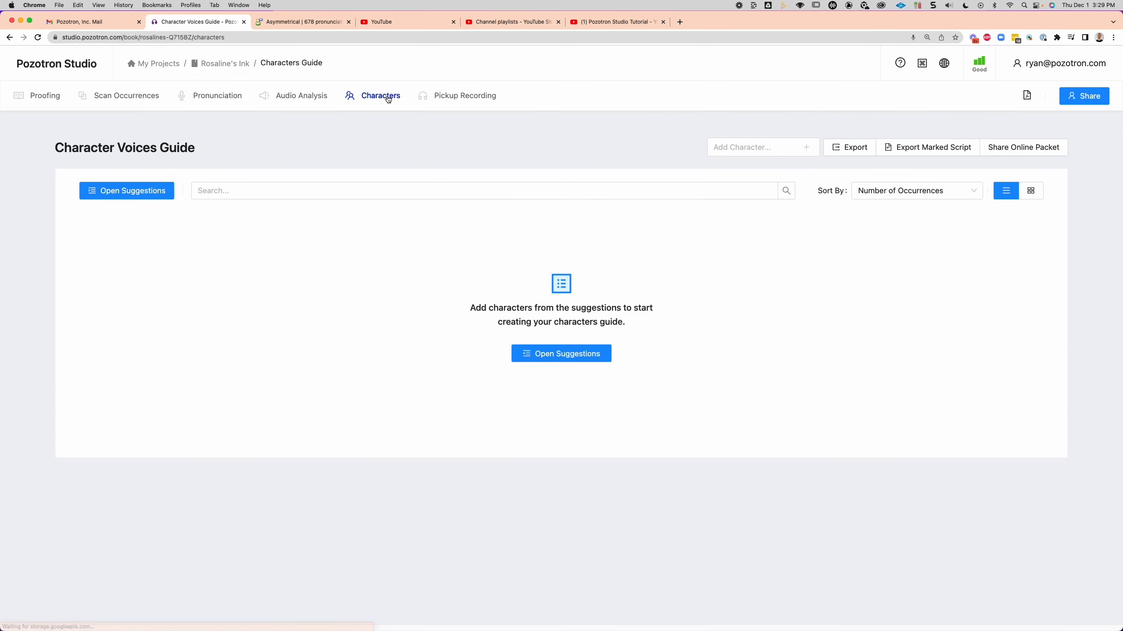
pyautogui.click(583, 352)
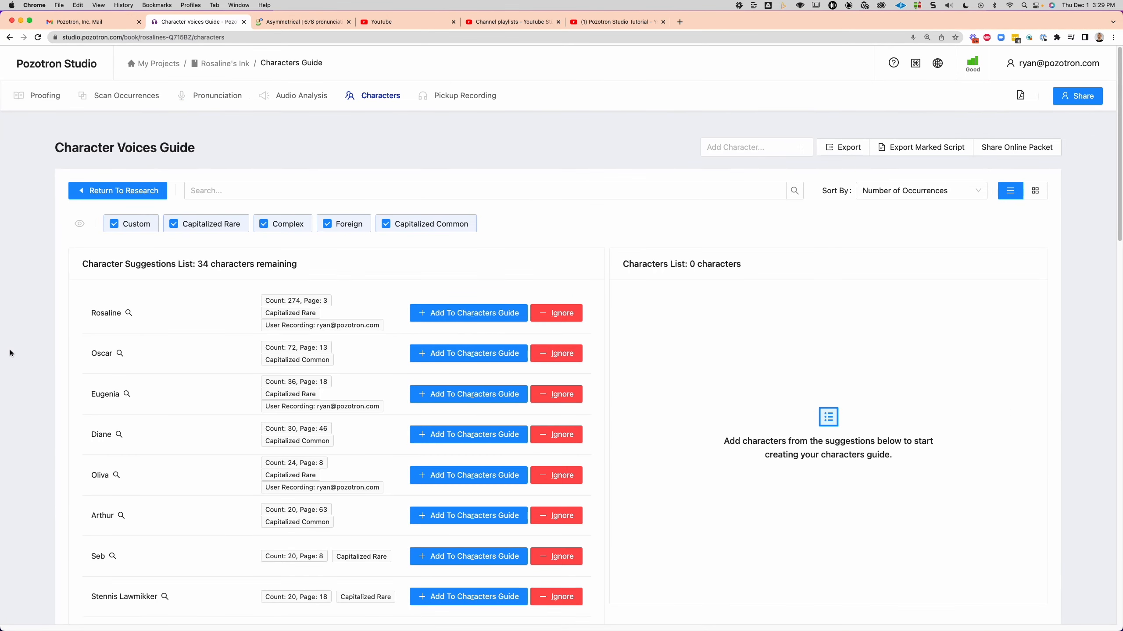
pyautogui.scroll(-1, 23, 382)
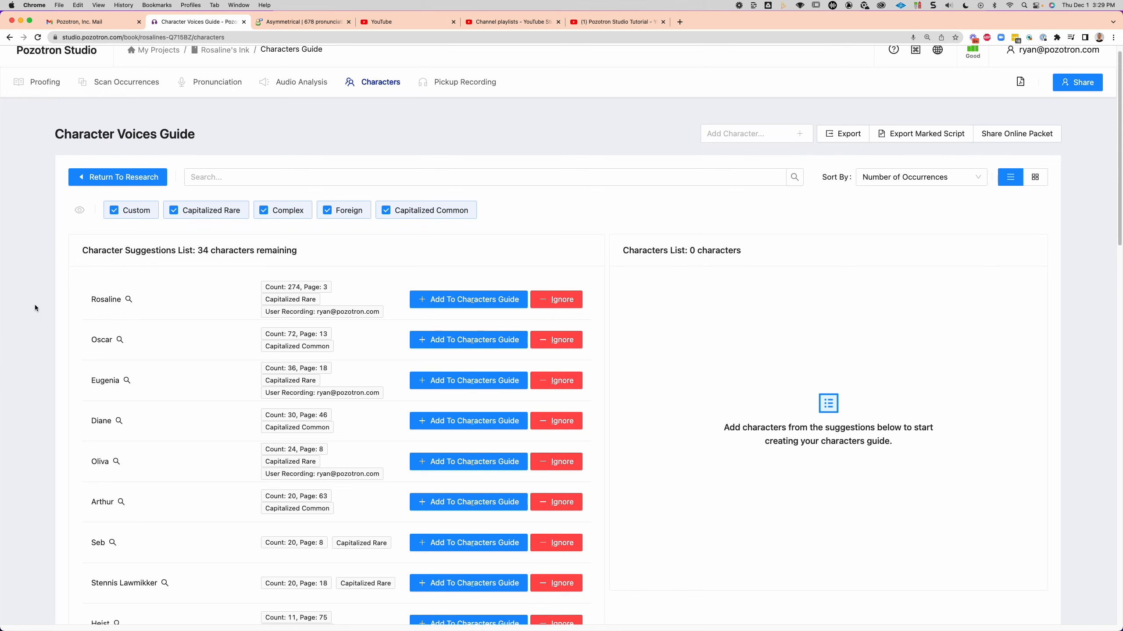
pyautogui.scroll(-1, 41, 307)
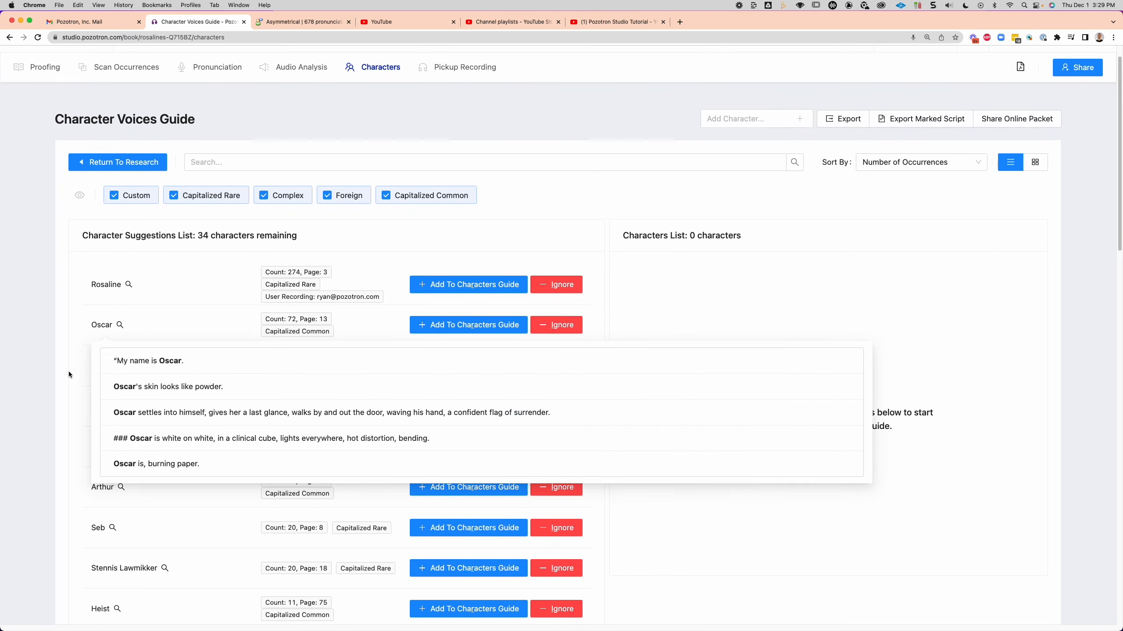
pyautogui.moveTo(108, 286)
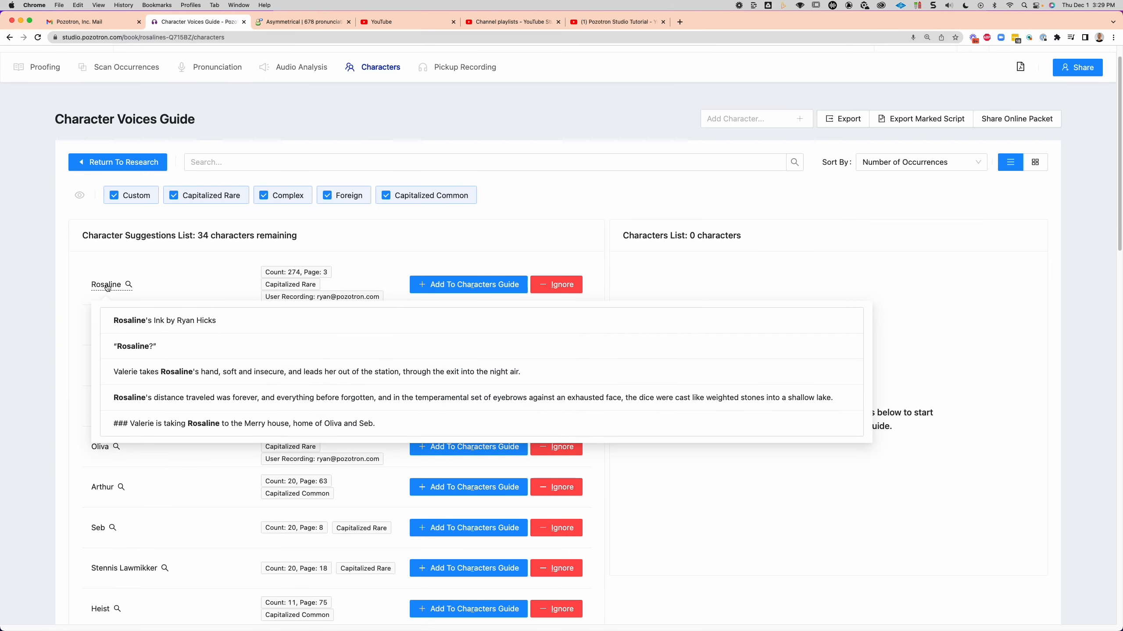
pyautogui.scroll(-5, 16, 291)
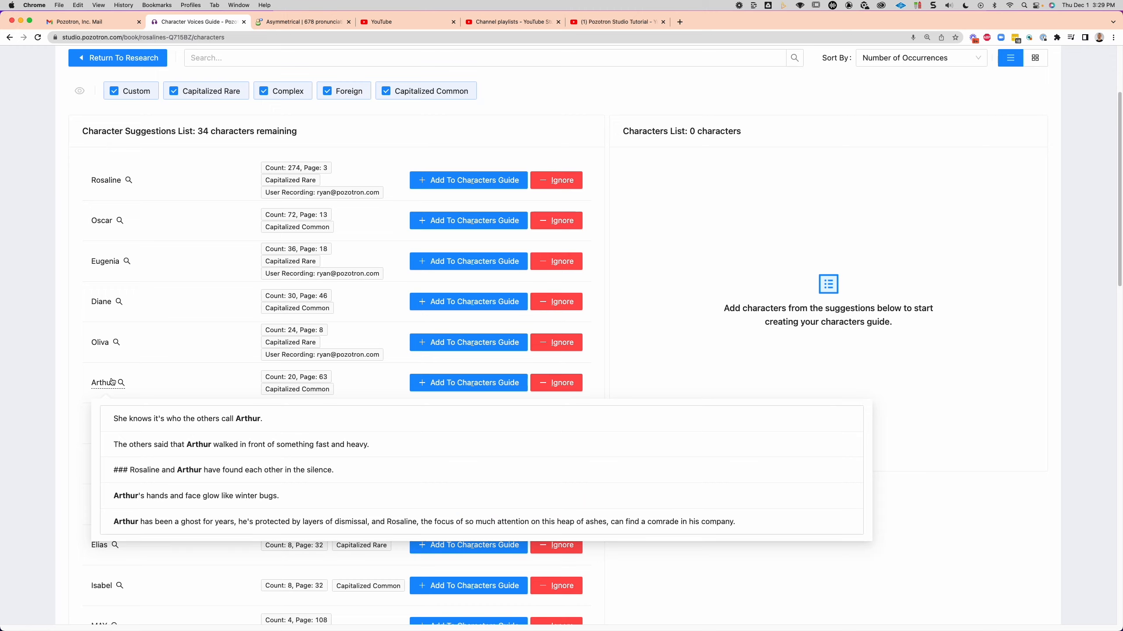
pyautogui.scroll(6, 36, 304)
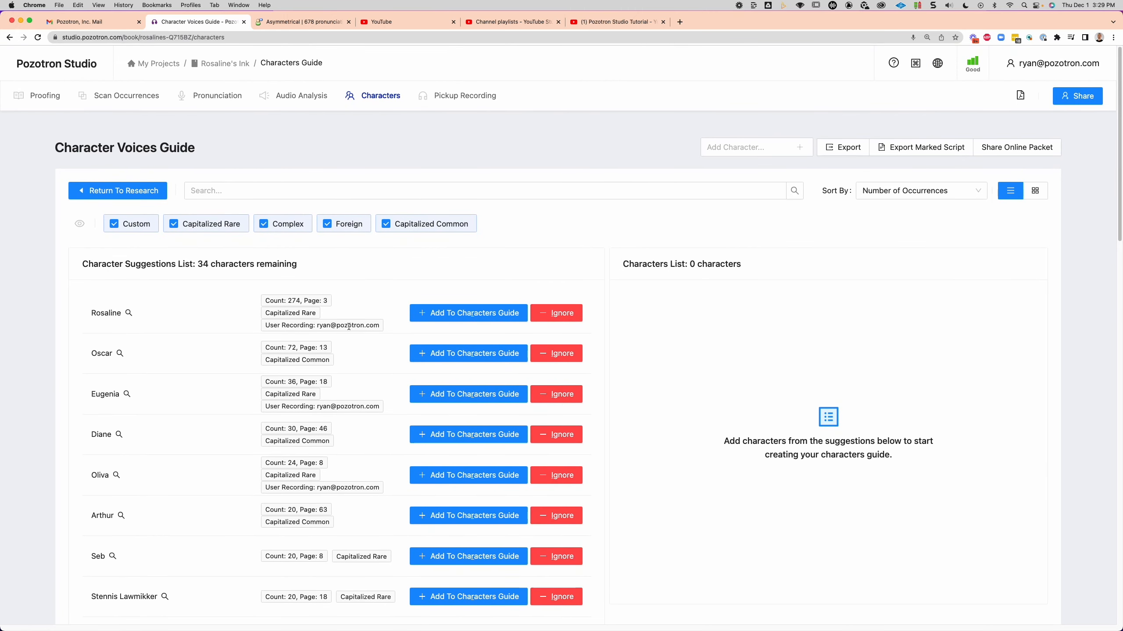
# - Add Rosaline, Oscar and Eugenia to the characters guide
pyautogui.click(467, 312)
pyautogui.click(467, 311)
pyautogui.click(467, 312)
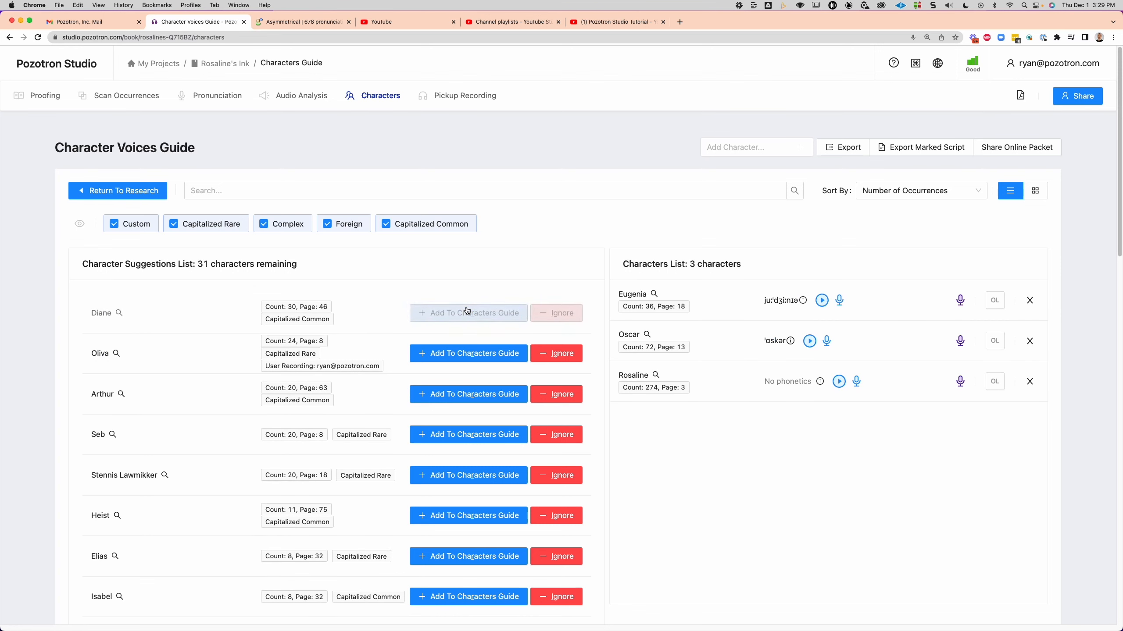
# - Return to the characters guide and view Rosaline's character voice recording options without recording anything
pyautogui.click(120, 199)
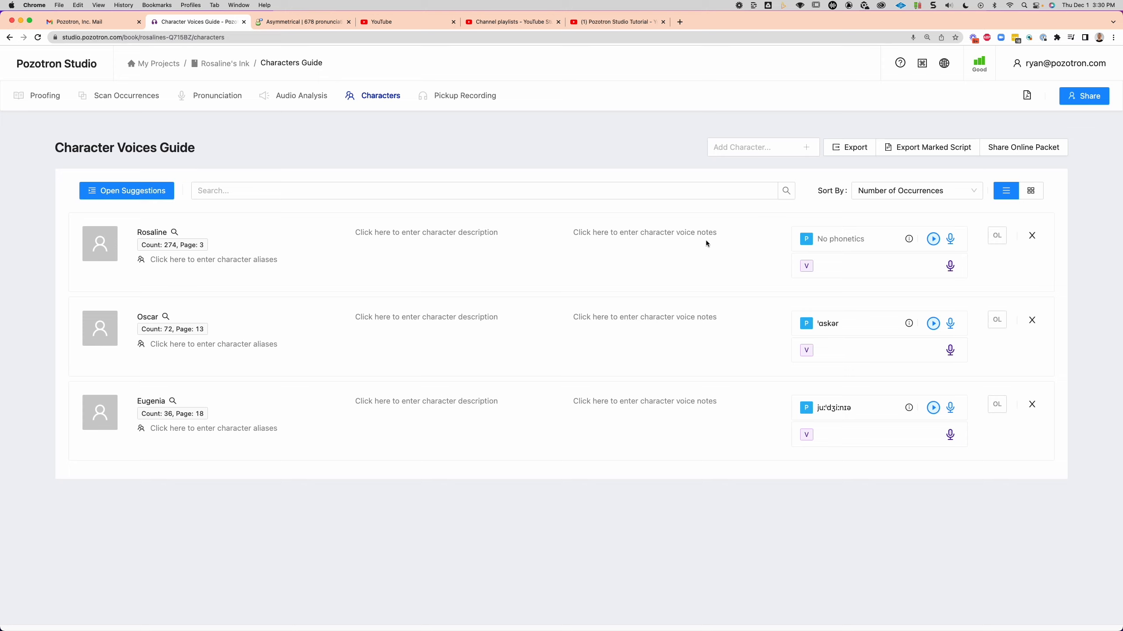
pyautogui.click(949, 265)
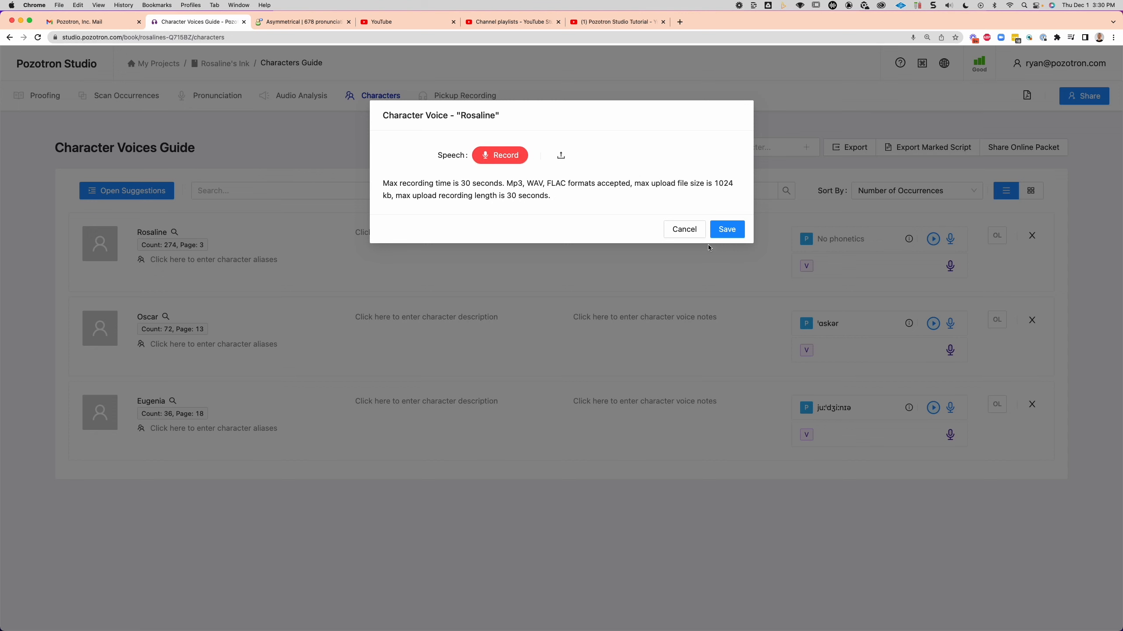
pyautogui.click(684, 229)
# - Go to the project list and open the V3 Demo - Finished Proofing - rx - May 19 project
pyautogui.moveTo(543, 609)
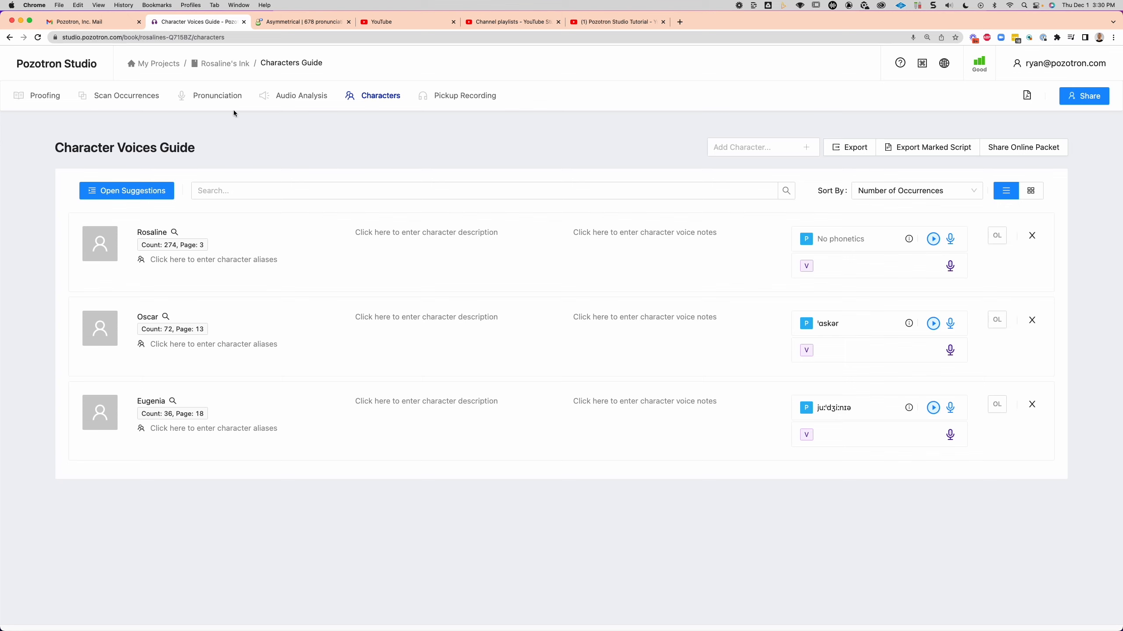
pyautogui.click(158, 64)
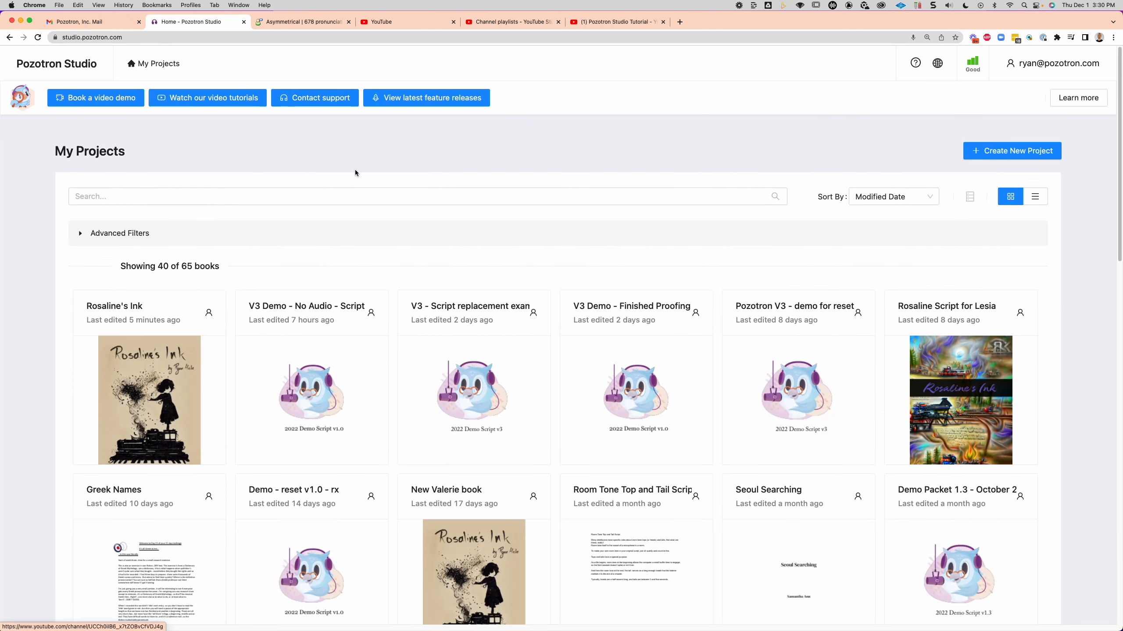
pyautogui.click(639, 376)
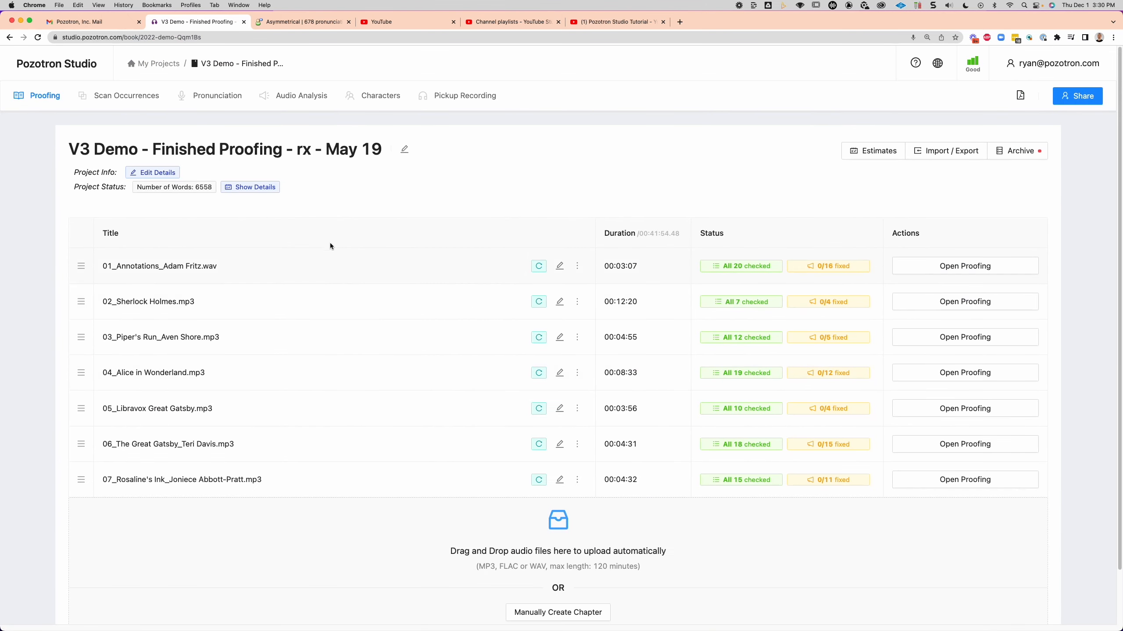
# - Open the project's pronunciation research and examine the research list's phonetics, recordings and occurrence details
pyautogui.click(216, 96)
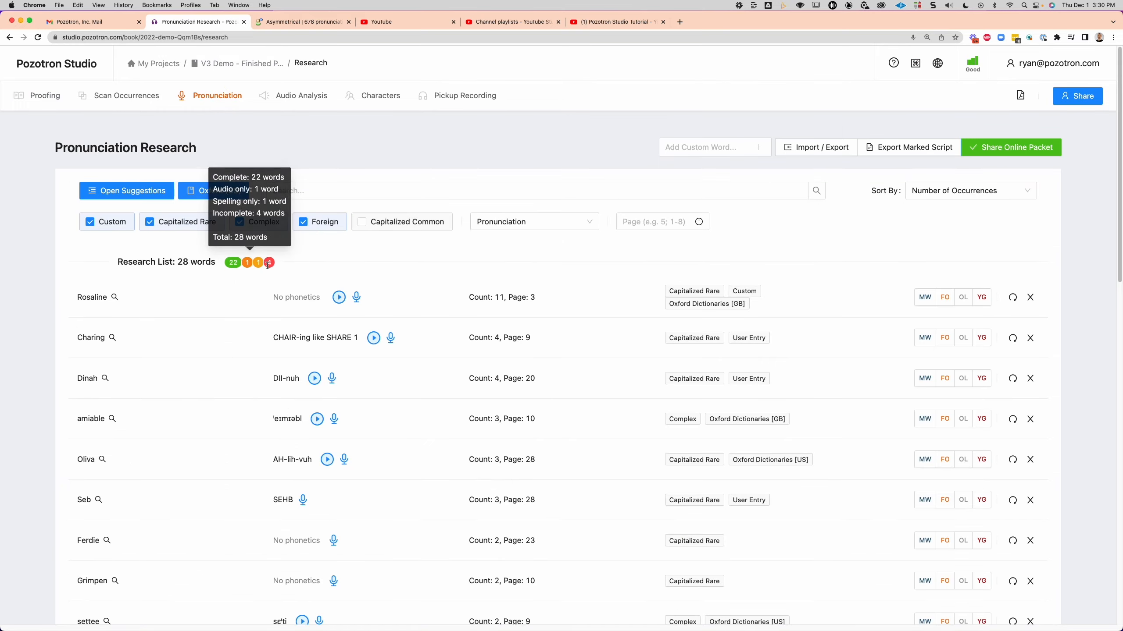
pyautogui.scroll(-2, 267, 265)
pyautogui.scroll(-1, 266, 265)
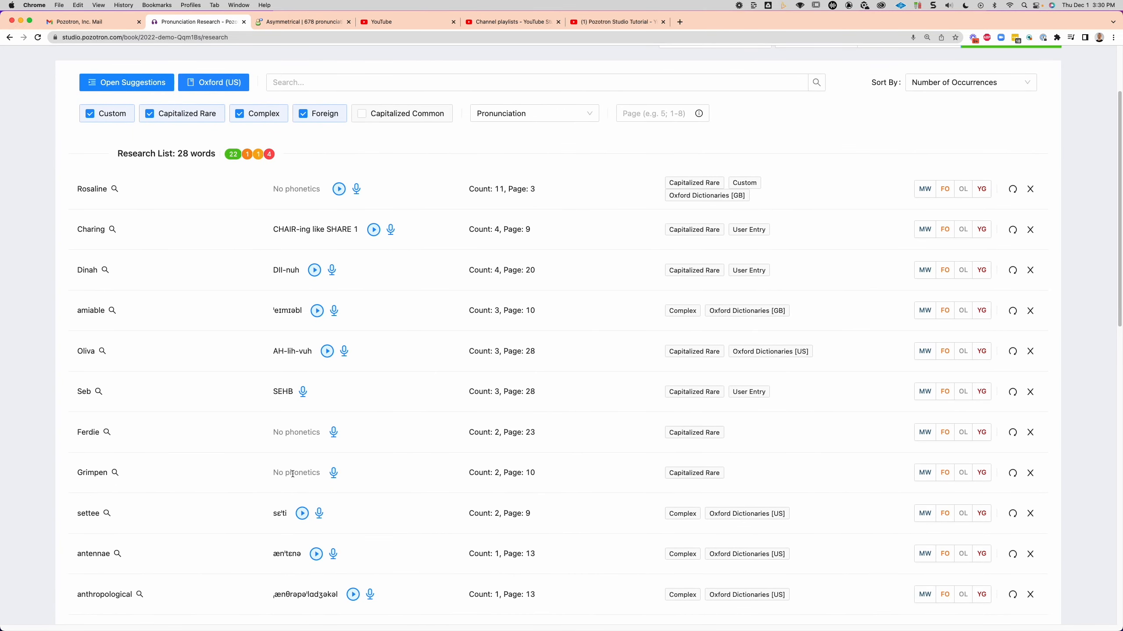
pyautogui.scroll(-2, 216, 238)
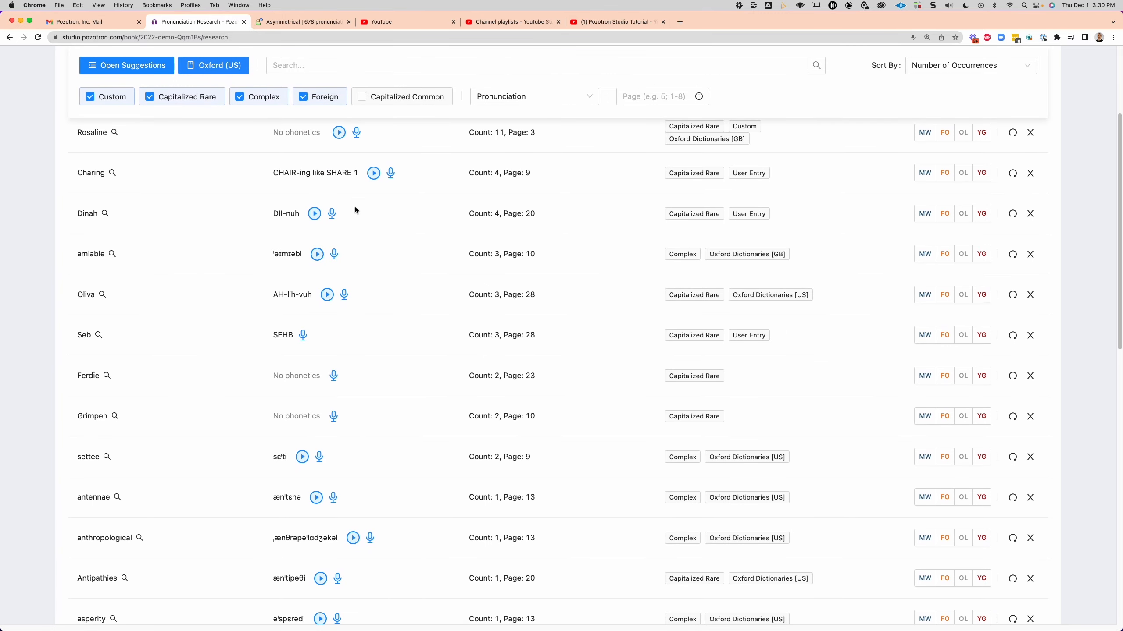
pyautogui.scroll(5, 364, 372)
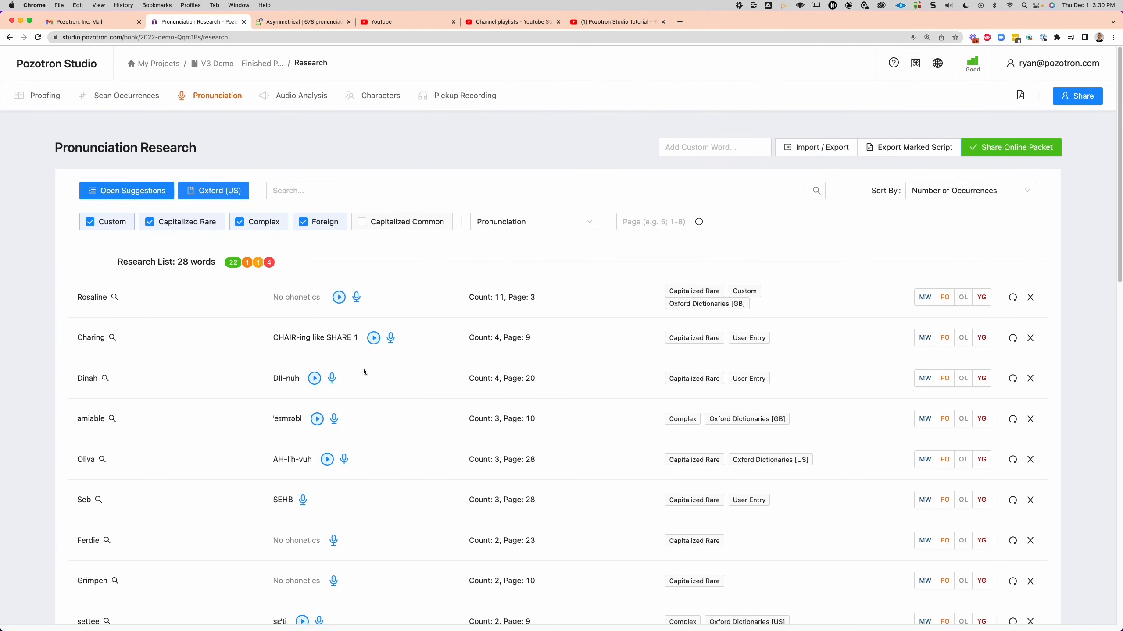
# - Open the Character Voices Guide and examine the images, aliases, trait notes and voice recordings of its characters
pyautogui.click(386, 98)
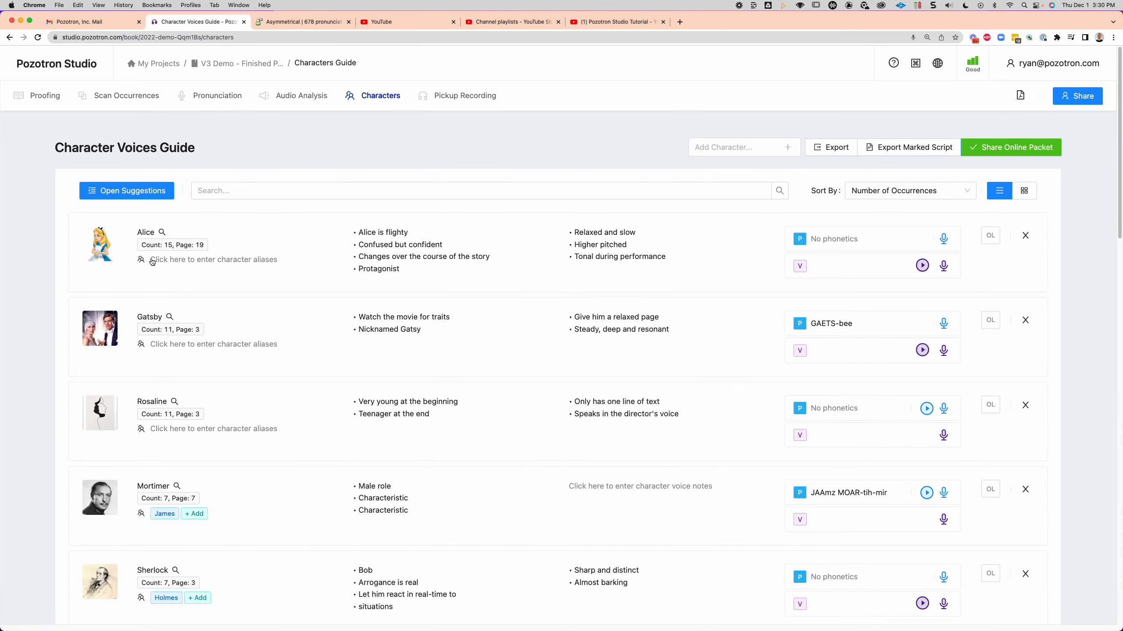
pyautogui.scroll(-1, 696, 275)
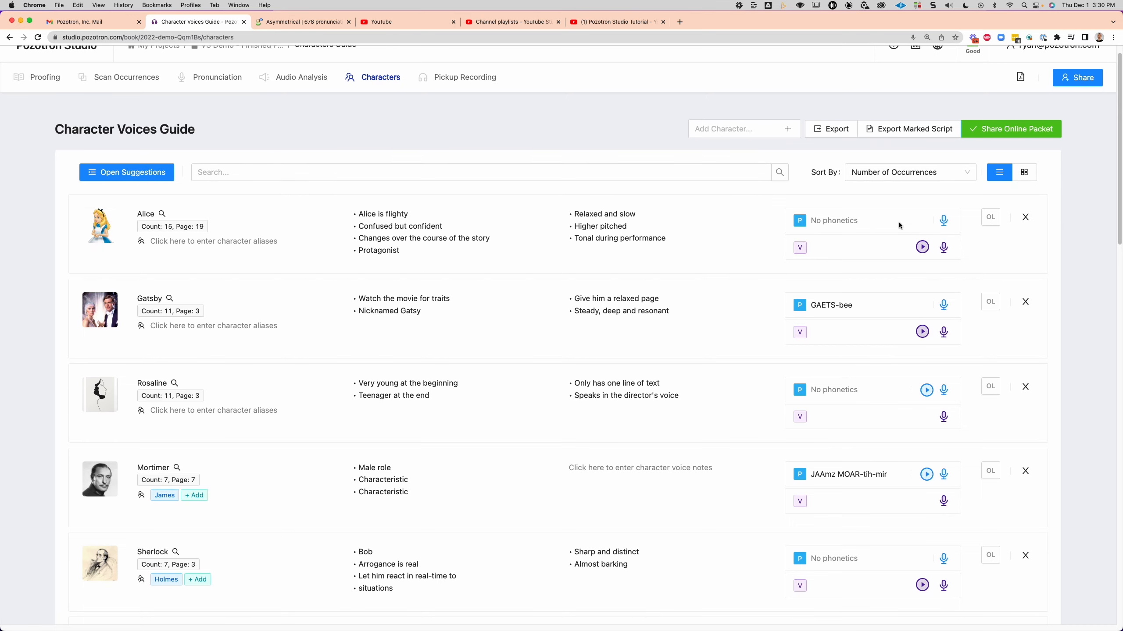
pyautogui.scroll(1, 652, 274)
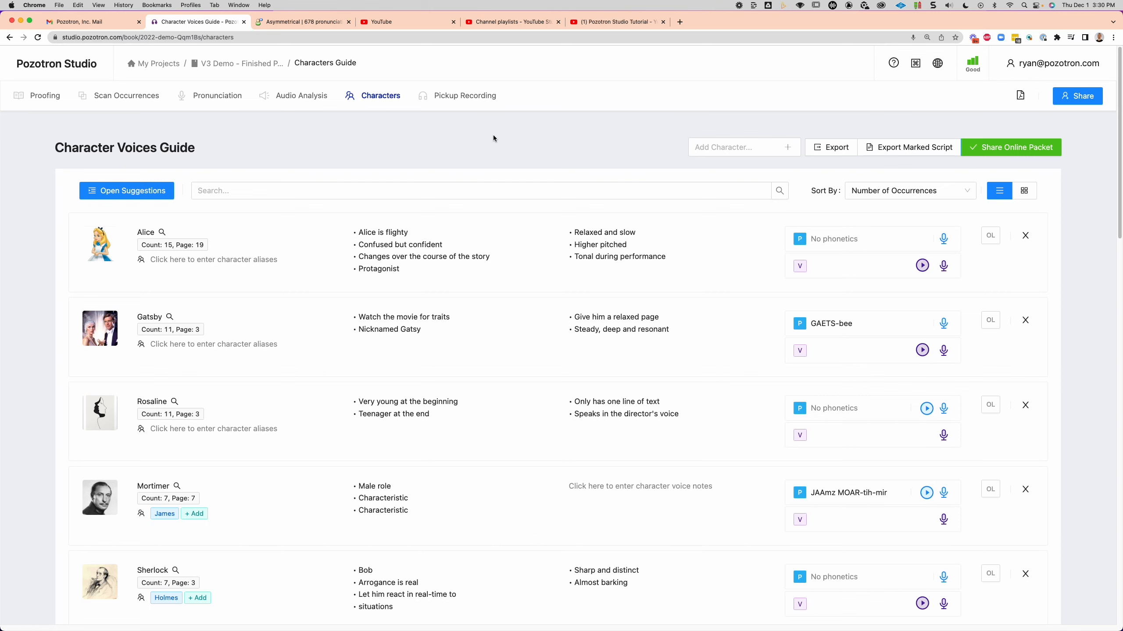
# - Export the marked script as a PDF to the Desktop under the suggested file name, replacing the existing copy
pyautogui.click(930, 150)
pyautogui.click(471, 207)
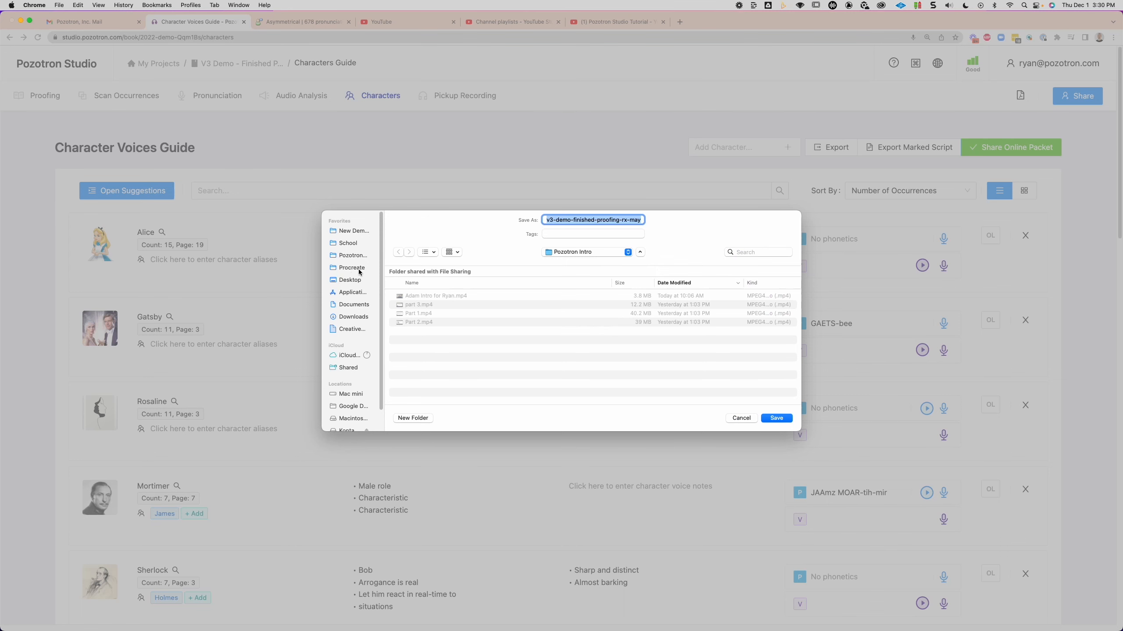
pyautogui.click(350, 279)
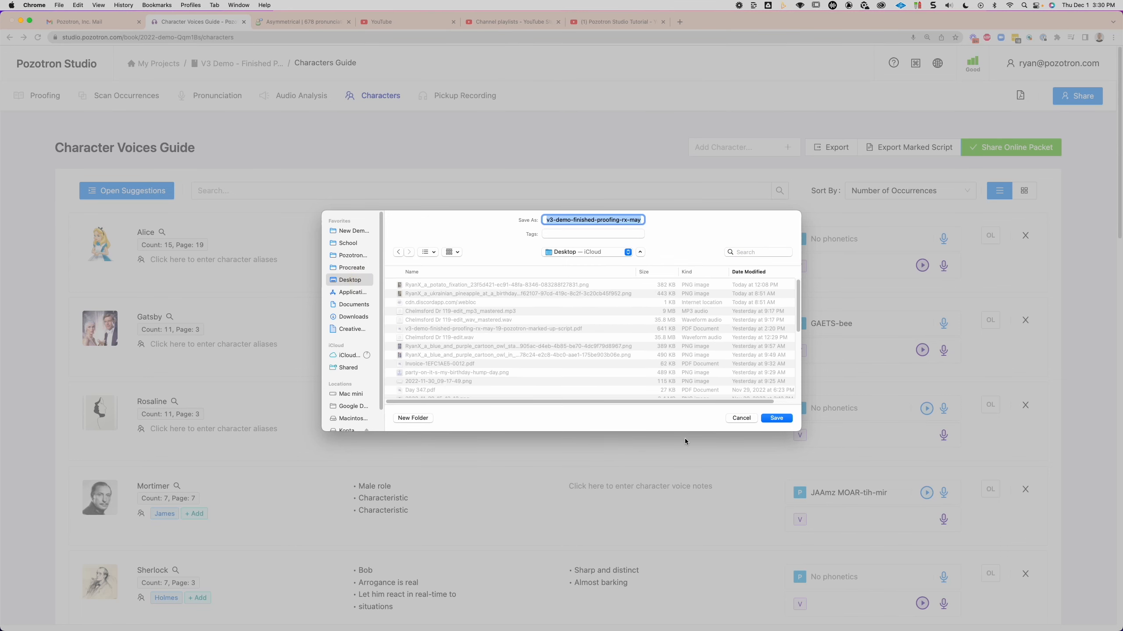
pyautogui.click(786, 419)
pyautogui.click(586, 371)
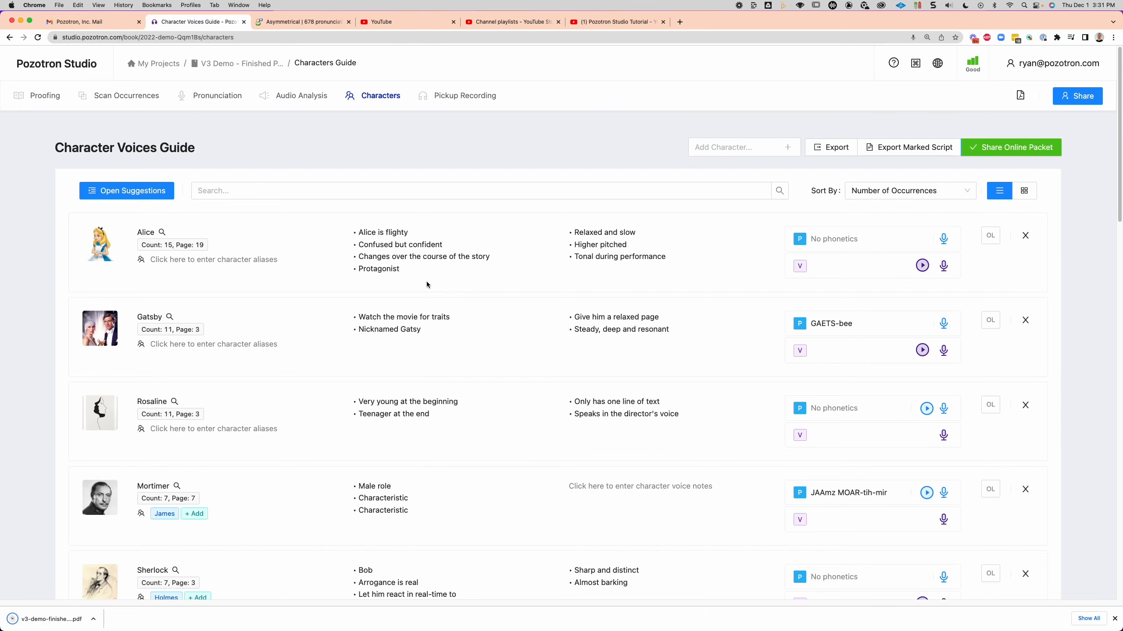
# - Open the exported marked-up script PDF and enlarge it to 150%
pyautogui.click(39, 618)
pyautogui.press('super+equal')
pyautogui.press('super+equal')
pyautogui.press('super+equal')
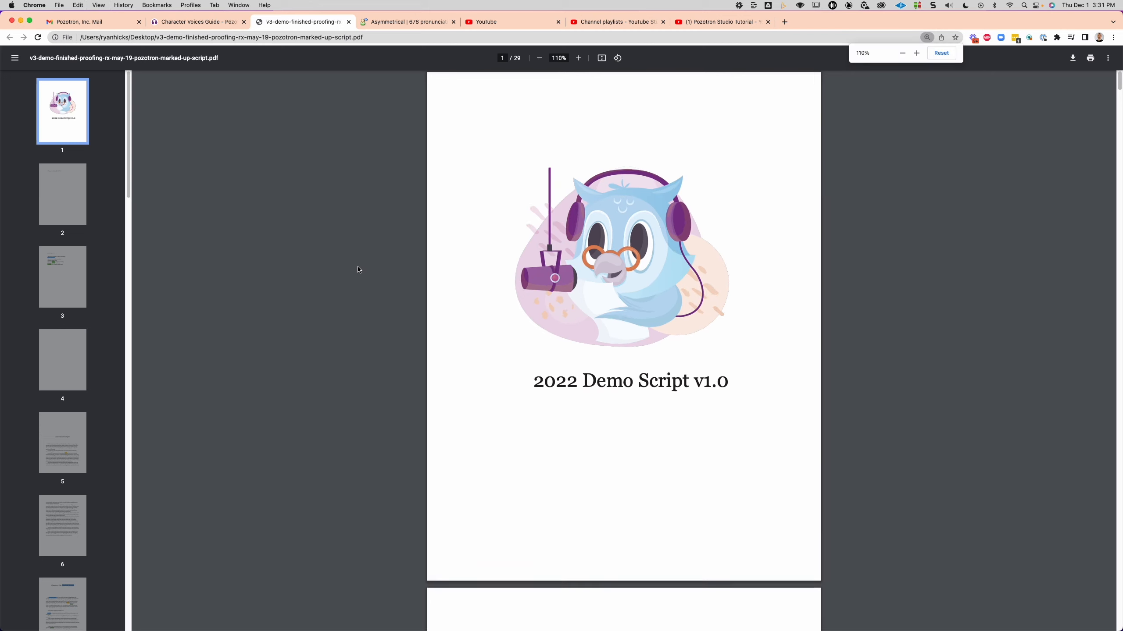
# - Examine the highlighted words on the table of contents and Annotation Examples pages, and return to the Character Voices Guide
pyautogui.scroll(-5, 358, 269)
pyautogui.scroll(-15, 358, 268)
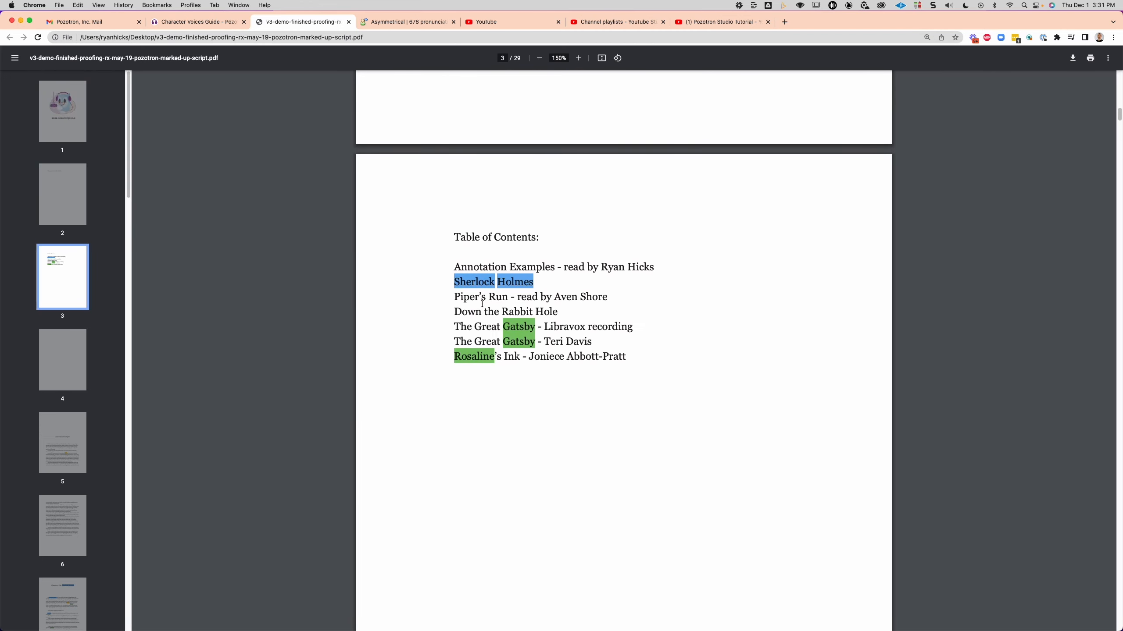
pyautogui.moveTo(482, 285)
pyautogui.scroll(-20, 371, 346)
pyautogui.scroll(-20, 371, 348)
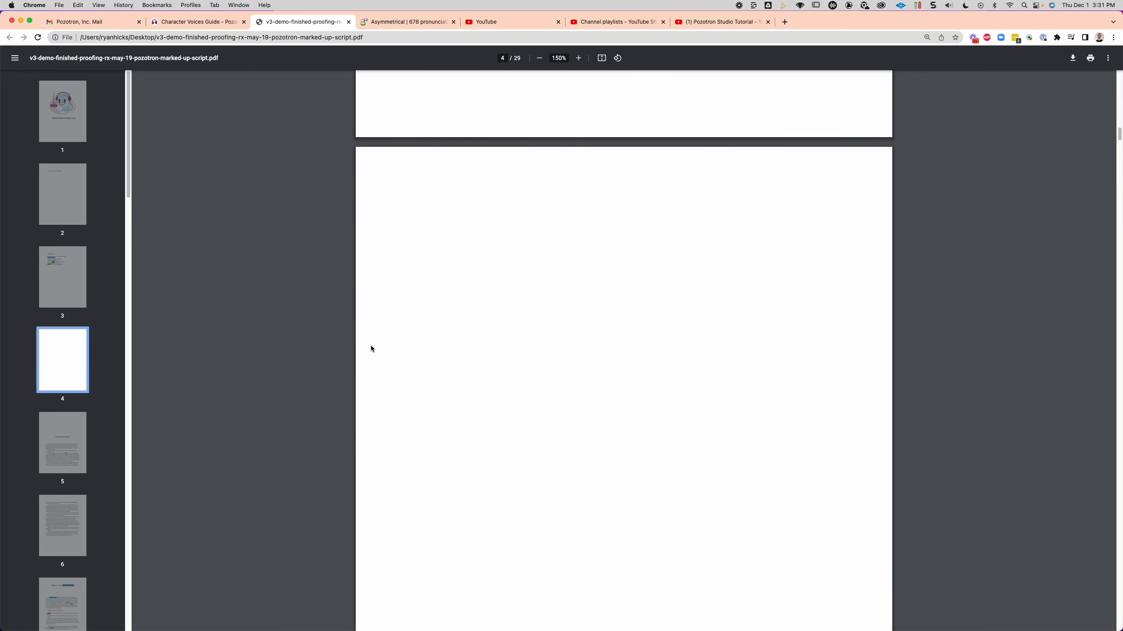
pyautogui.scroll(-12, 371, 349)
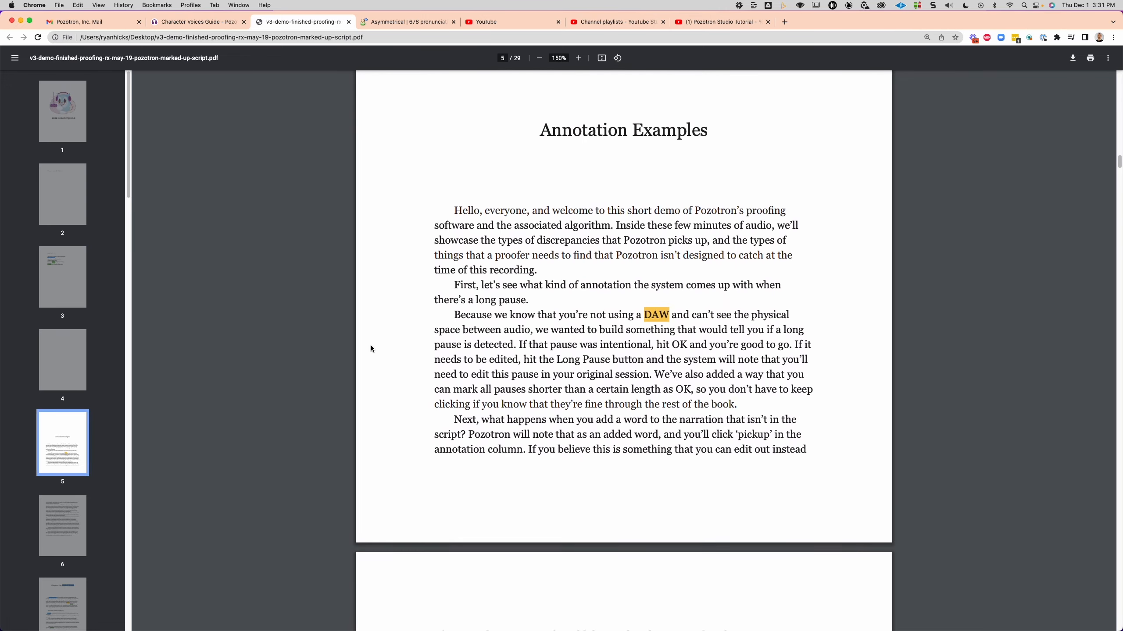
pyautogui.moveTo(654, 248)
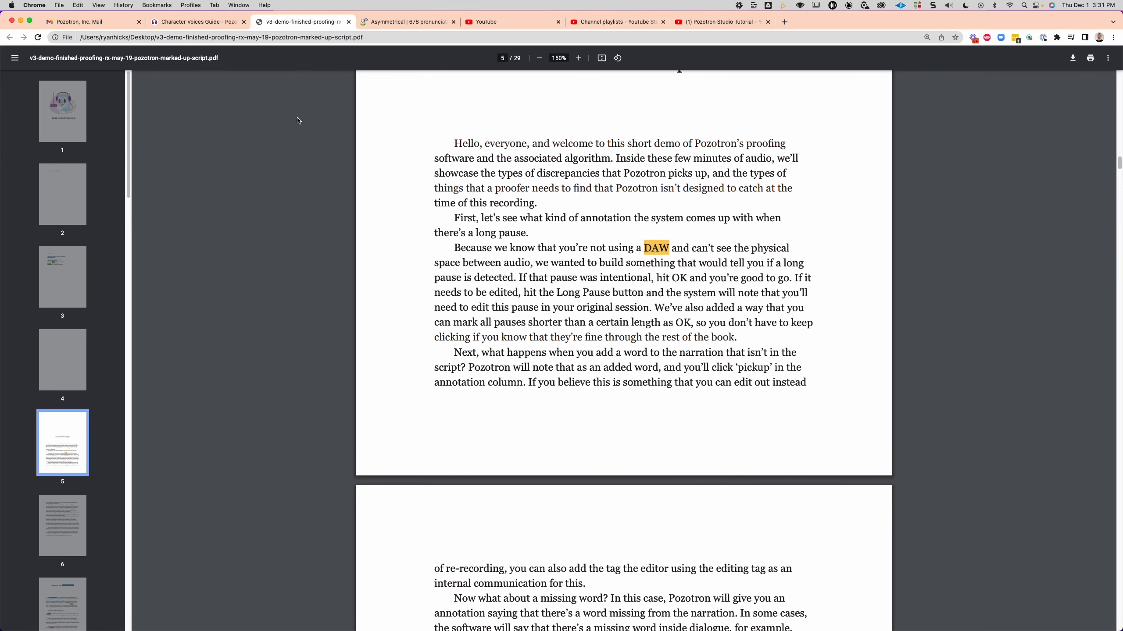
pyautogui.click(199, 22)
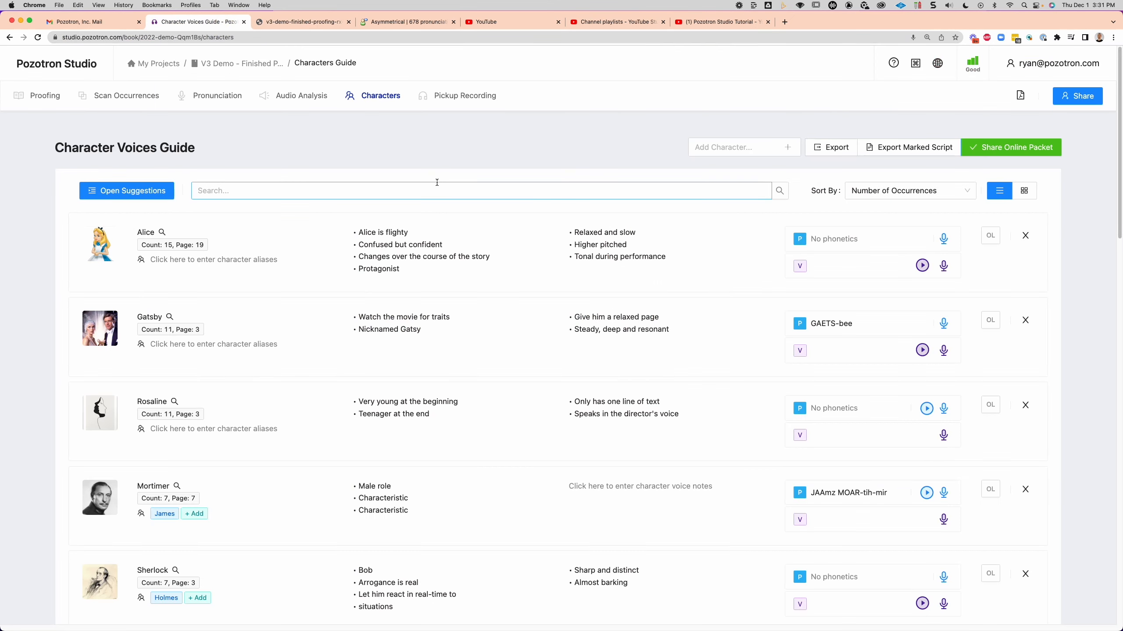